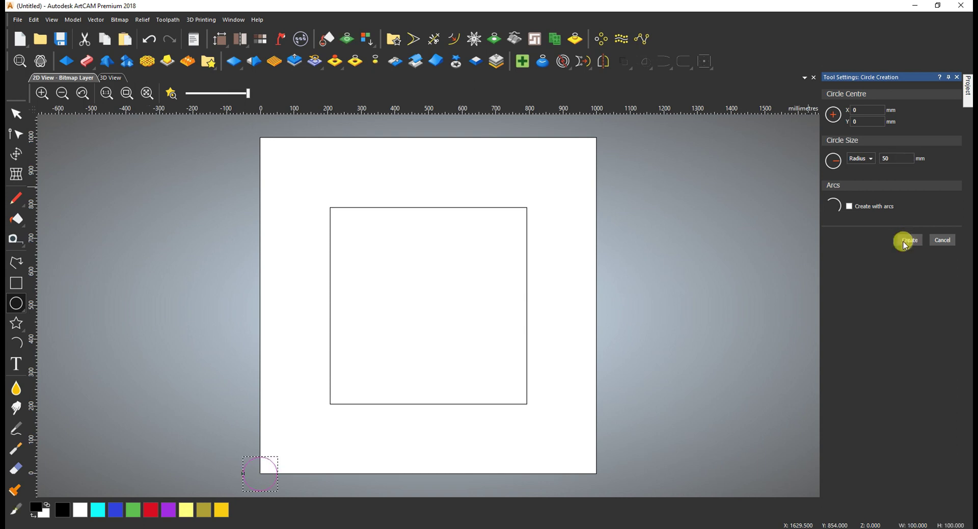
- Move the 50 mm radius circle inside the model's lower-left corner so that it touches the left and bottom edges
{"action": "left_click", "coordinate": [17, 113]}
{"action": "left_click", "coordinate": [355, 455]}
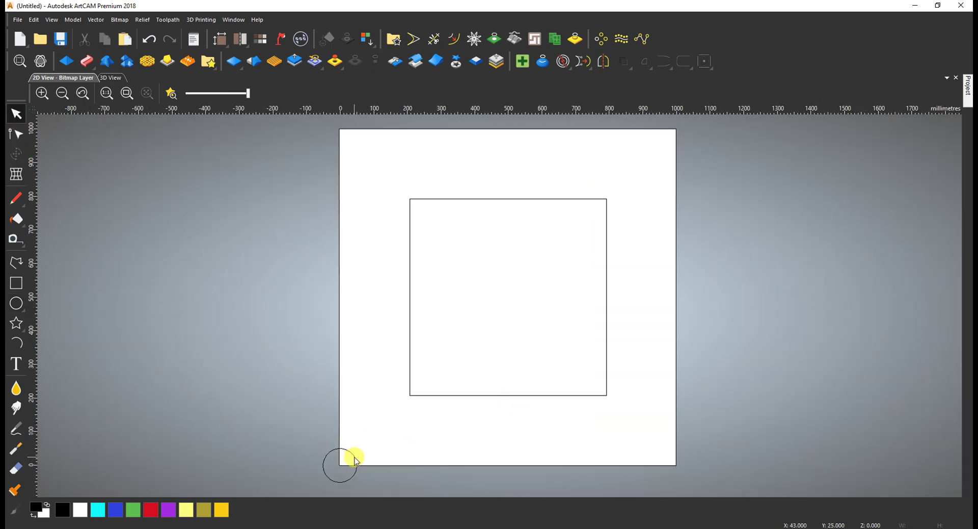
{"action": "left_click_drag", "start_coordinate": [344, 454], "coordinate": [361, 428]}
{"action": "key", "text": "Up"}
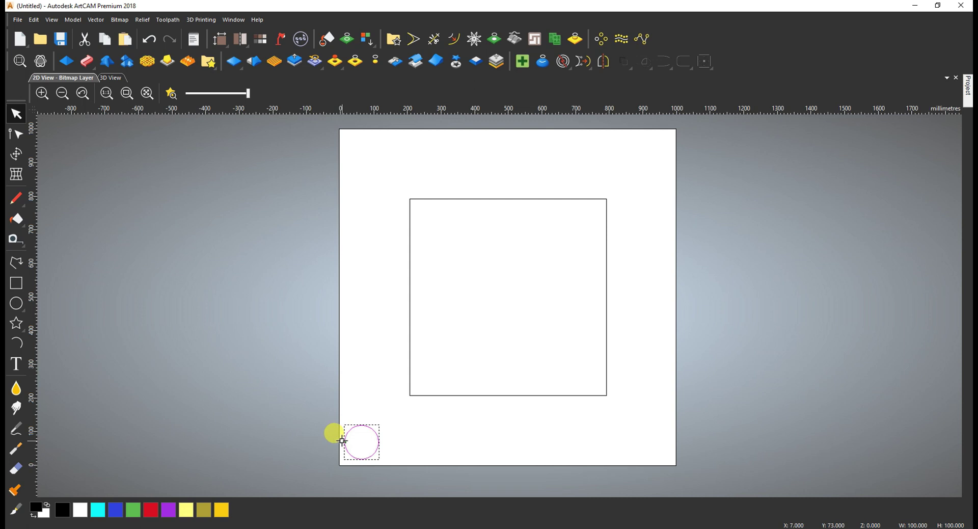
{"action": "left_click_drag", "start_coordinate": [342, 440], "coordinate": [340, 440]}
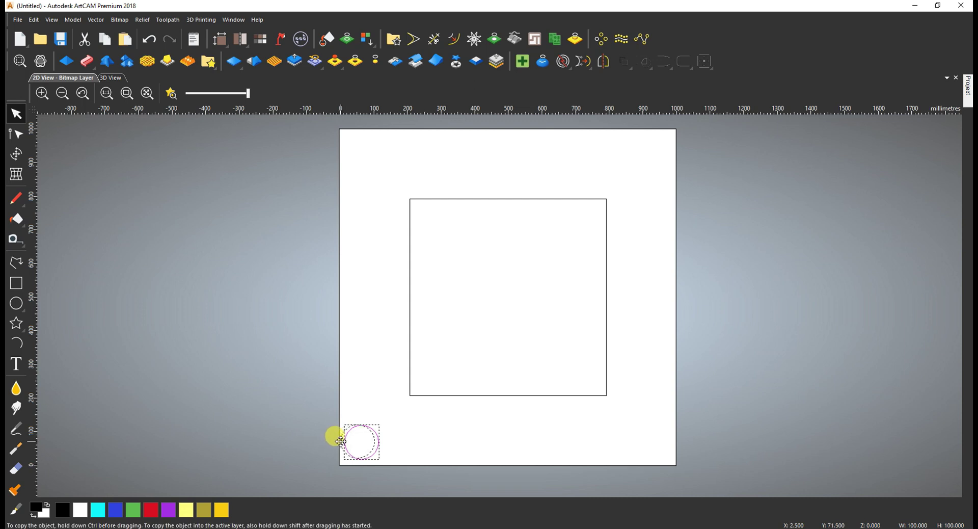
{"action": "left_click_drag", "start_coordinate": [340, 441], "coordinate": [335, 448]}
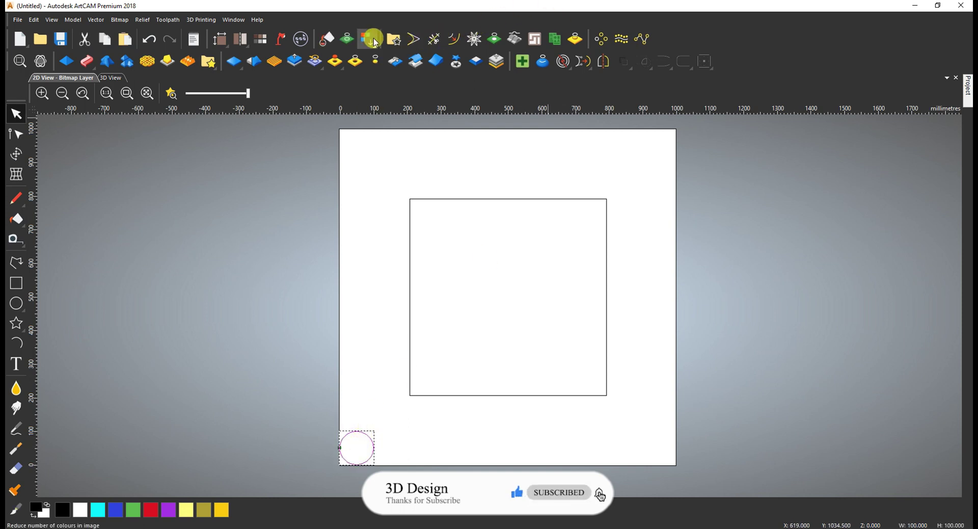
- Block-copy the circle into 10 columns and 10 rows with X and Y gaps of 0 mm
{"action": "left_click", "coordinate": [600, 39]}
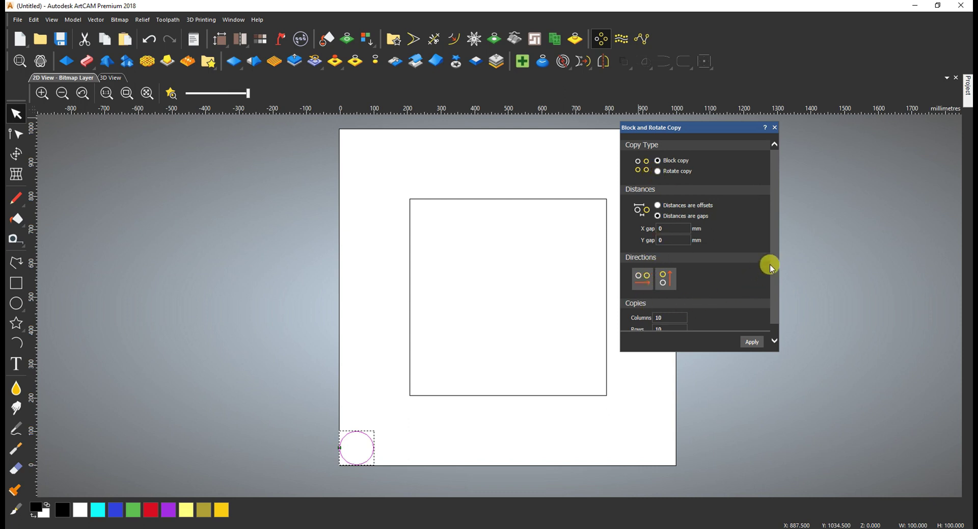
{"action": "scroll", "coordinate": [767, 275], "scroll_direction": "down", "scroll_amount": 1}
{"action": "left_click", "coordinate": [752, 342]}
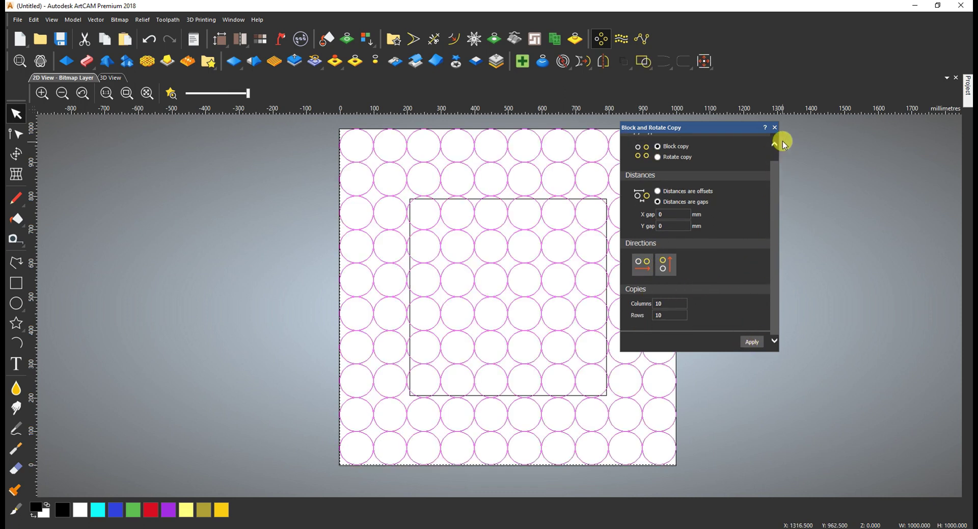
{"action": "left_click", "coordinate": [775, 128]}
{"action": "left_click", "coordinate": [126, 93]}
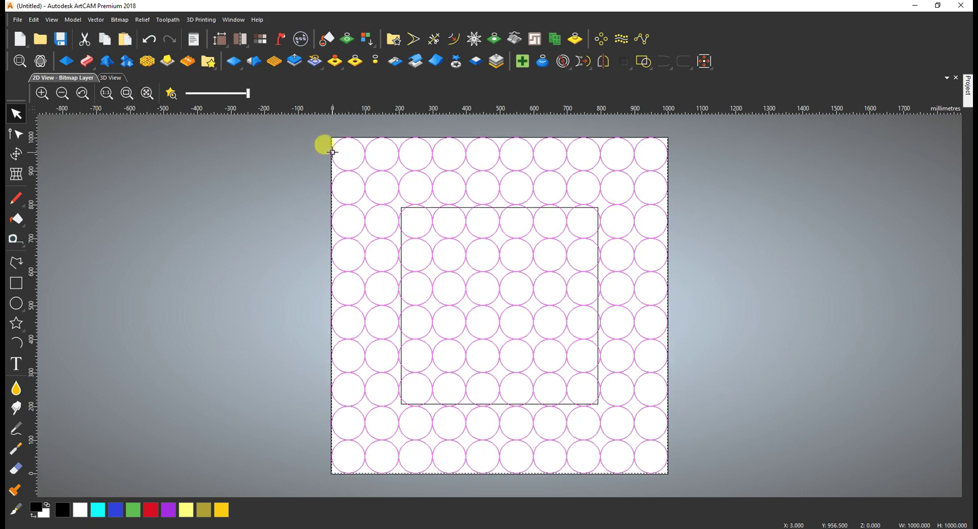
- Start Vector Clipping and set it to the Inside direction with overlapping vectors trimmed
{"action": "scroll", "coordinate": [518, 248], "scroll_direction": "down", "scroll_amount": 2}
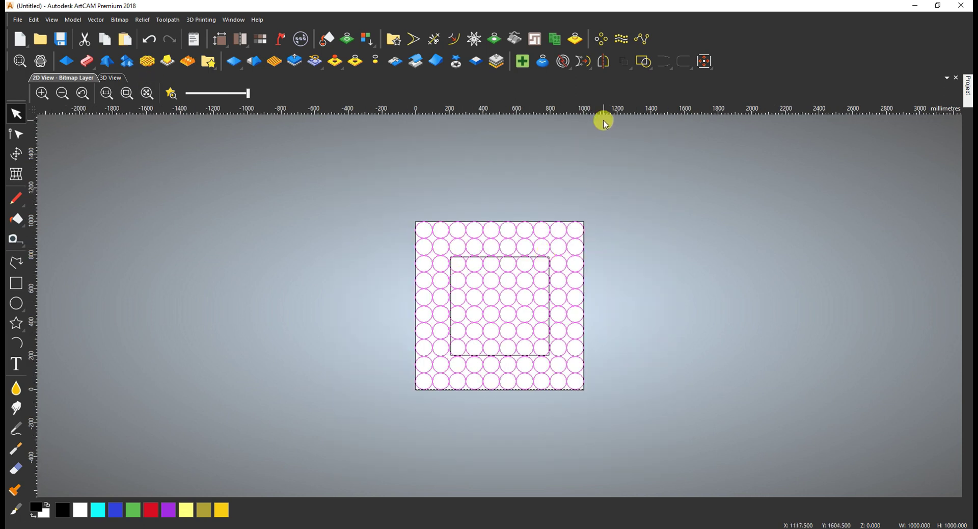
{"action": "mouse_move", "coordinate": [560, 60]}
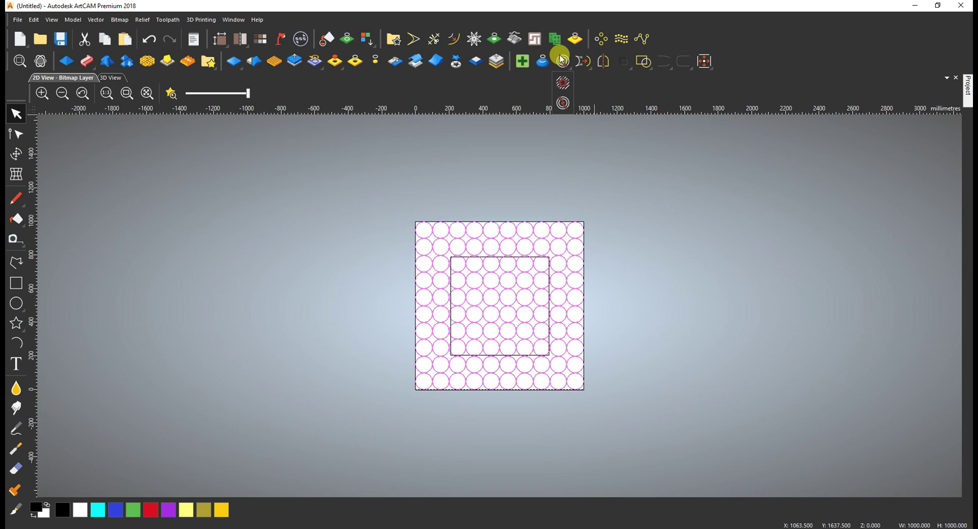
{"action": "left_click", "coordinate": [563, 83]}
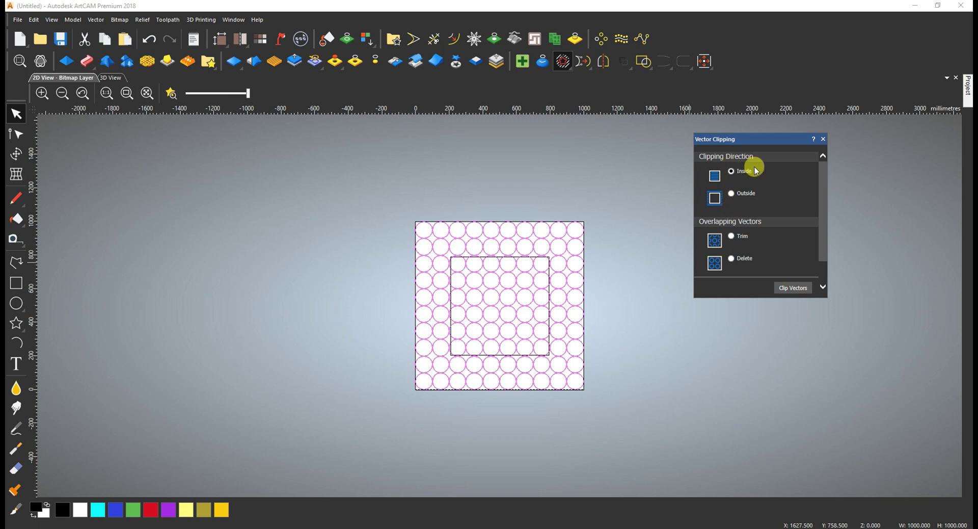
{"action": "left_click_drag", "start_coordinate": [822, 213], "coordinate": [819, 254]}
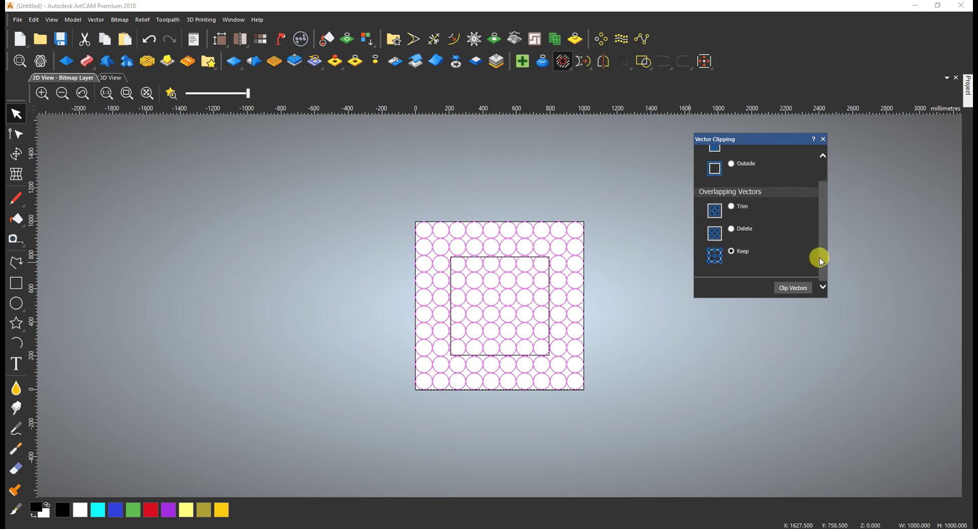
{"action": "left_click", "coordinate": [731, 207]}
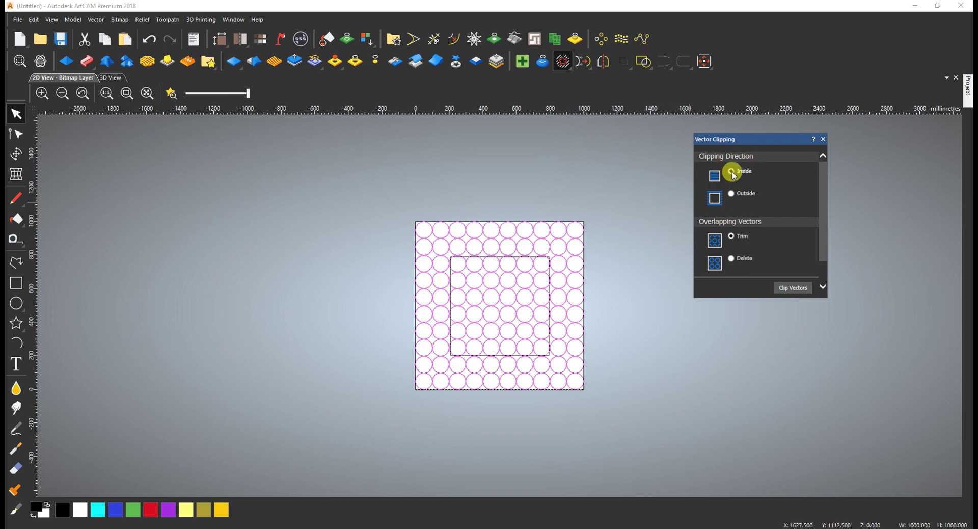
- Examine which circles lie fully inside the inner square and which ones cross its boundary
{"action": "scroll", "coordinate": [471, 257], "scroll_direction": "up", "scroll_amount": 3}
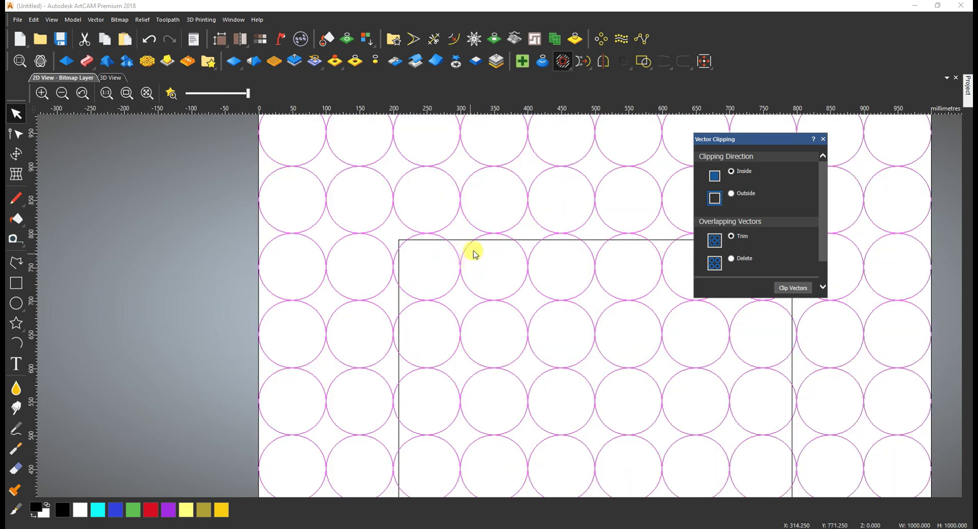
{"action": "left_click", "coordinate": [460, 240]}
{"action": "scroll", "coordinate": [454, 250], "scroll_direction": "down", "scroll_amount": 2}
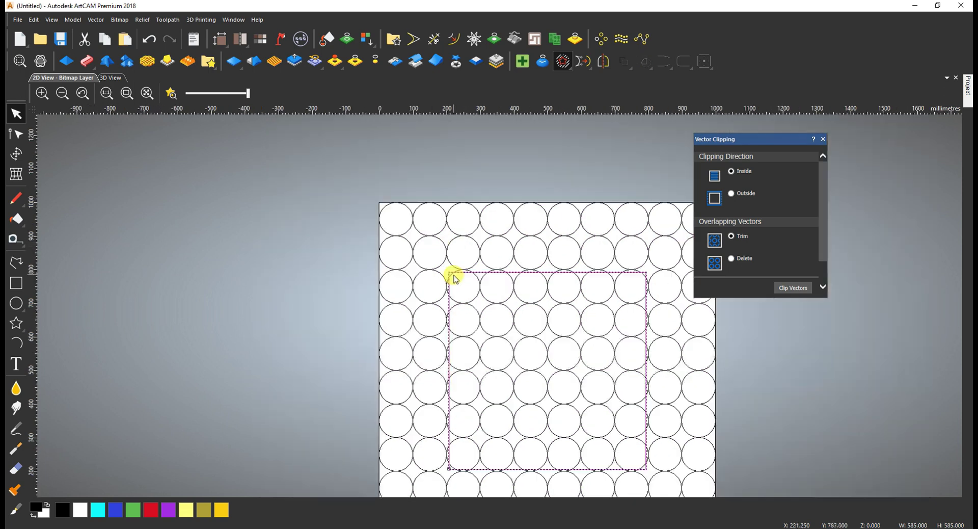
{"action": "left_click_drag", "start_coordinate": [471, 310], "coordinate": [622, 443]}
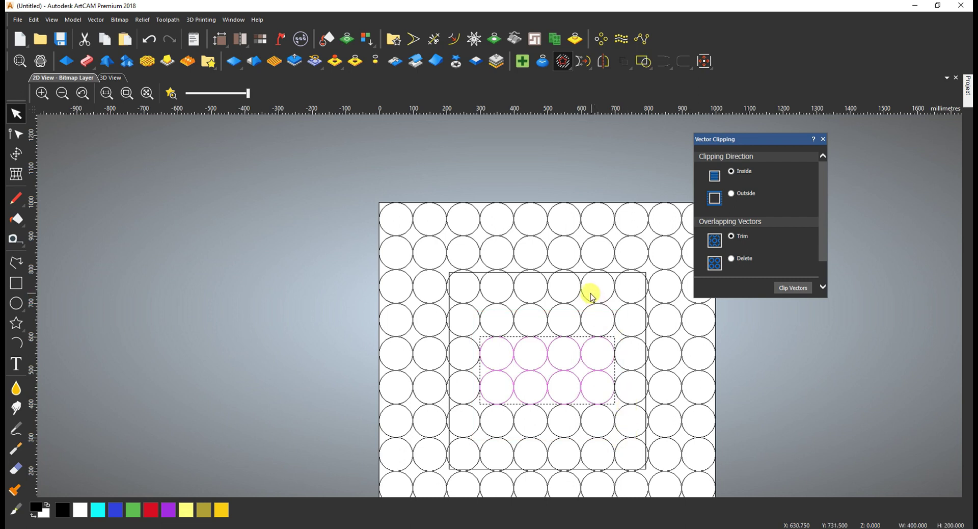
{"action": "left_click_drag", "start_coordinate": [590, 285], "coordinate": [475, 282]}
{"action": "left_click", "coordinate": [481, 273], "text": "shift"}
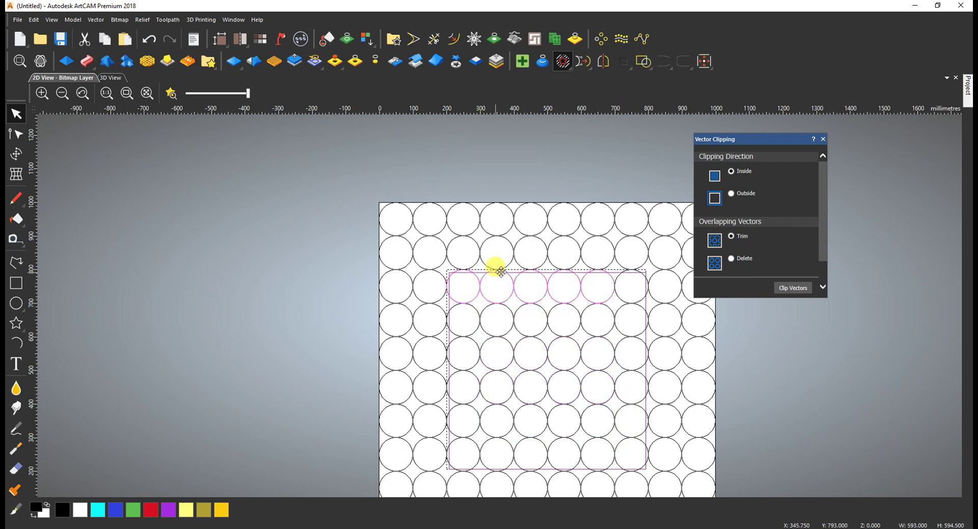
{"action": "scroll", "coordinate": [644, 303], "scroll_direction": "up", "scroll_amount": 5}
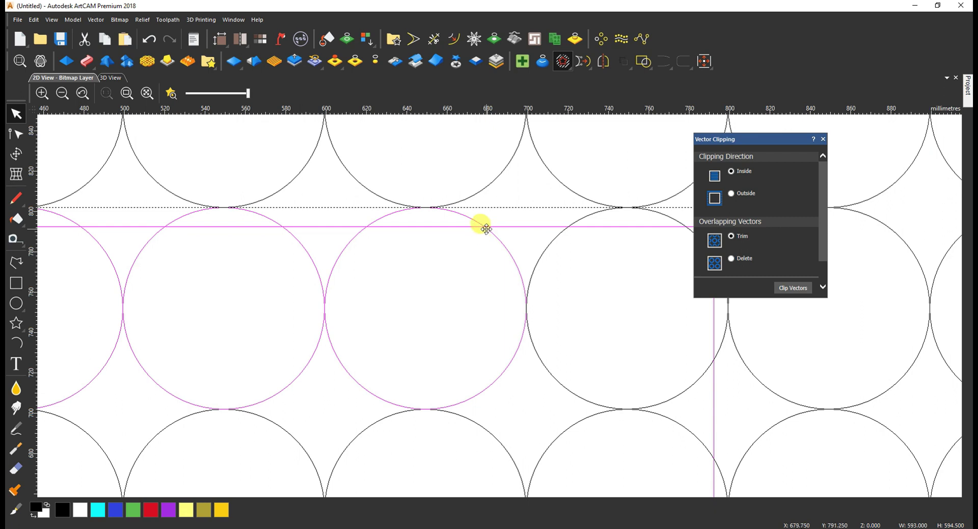
{"action": "left_click", "coordinate": [461, 253]}
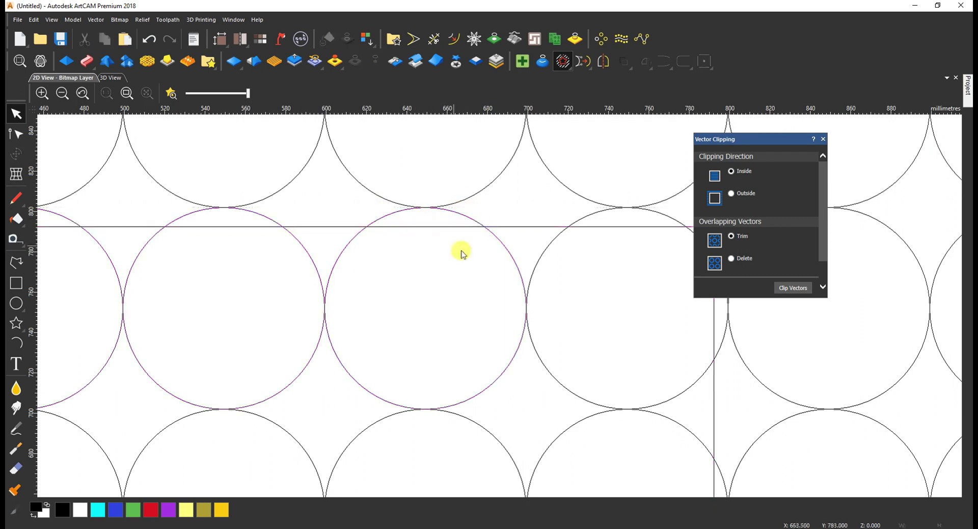
{"action": "scroll", "coordinate": [462, 253], "scroll_direction": "down", "scroll_amount": 6}
{"action": "left_click", "coordinate": [127, 93]}
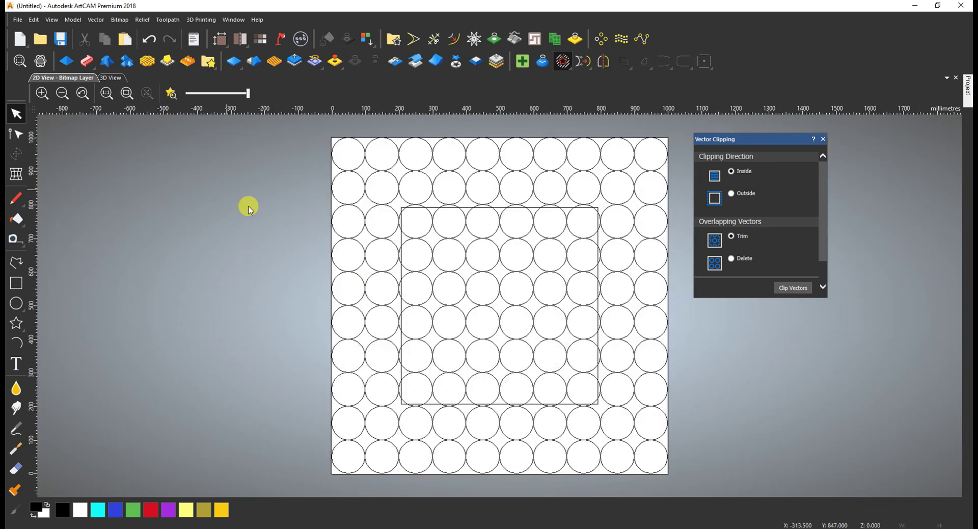
- Clip the whole circle grid to the inside of the inner square with Trim and check a cut circle at the upper edge
{"action": "scroll", "coordinate": [336, 142], "scroll_direction": "down", "scroll_amount": 1}
{"action": "left_click_drag", "start_coordinate": [398, 209], "coordinate": [613, 411]}
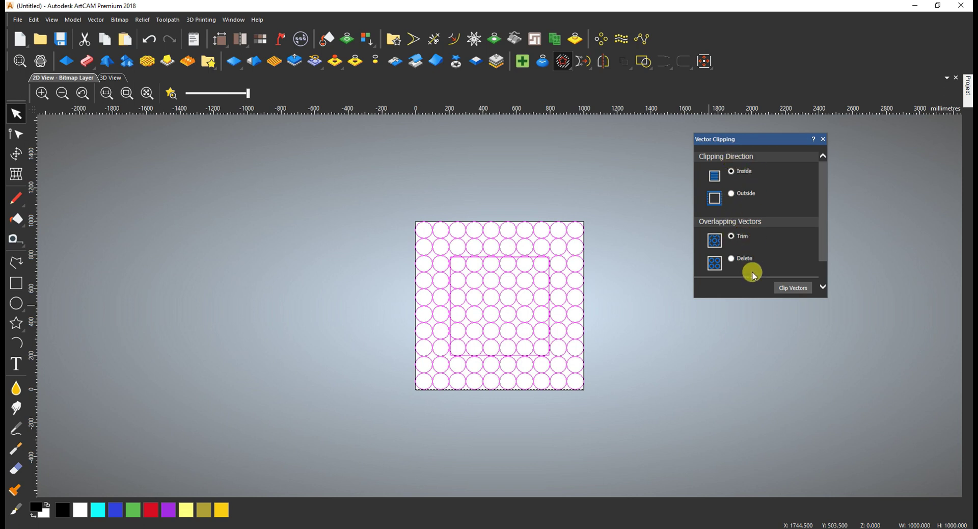
{"action": "left_click", "coordinate": [792, 288]}
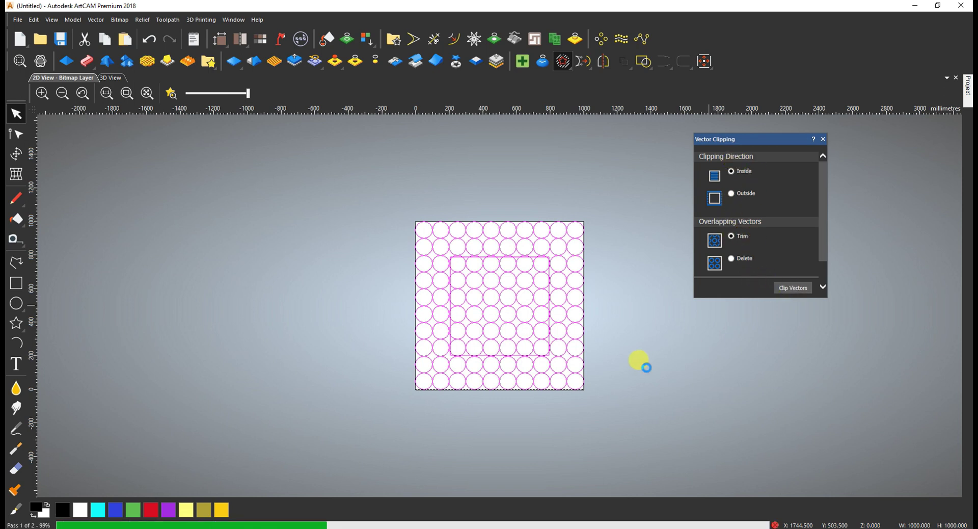
{"action": "scroll", "coordinate": [463, 251], "scroll_direction": "up", "scroll_amount": 4}
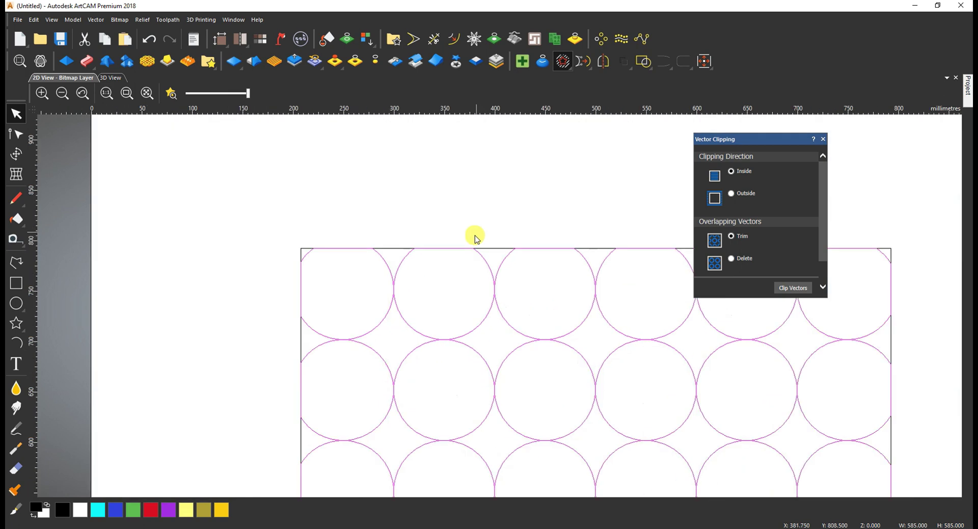
{"action": "left_click", "coordinate": [405, 257]}
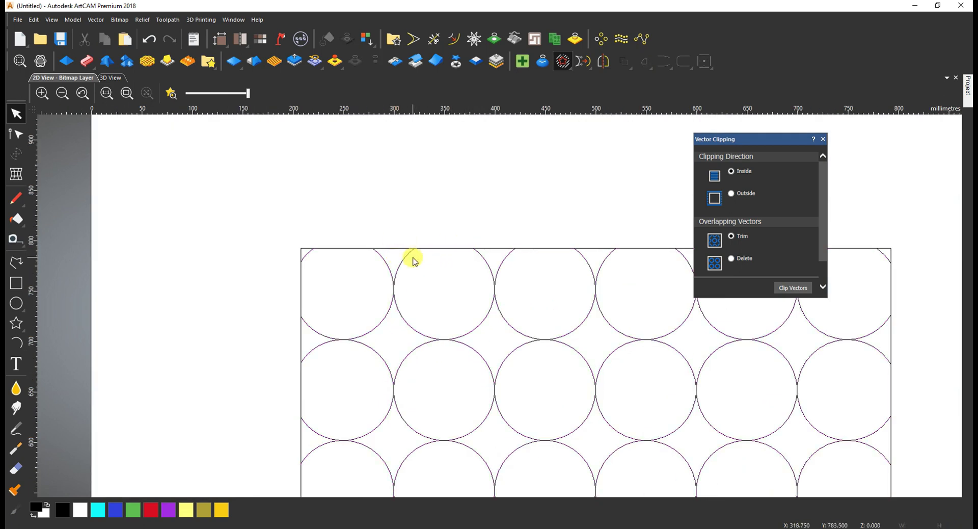
{"action": "left_click", "coordinate": [410, 257]}
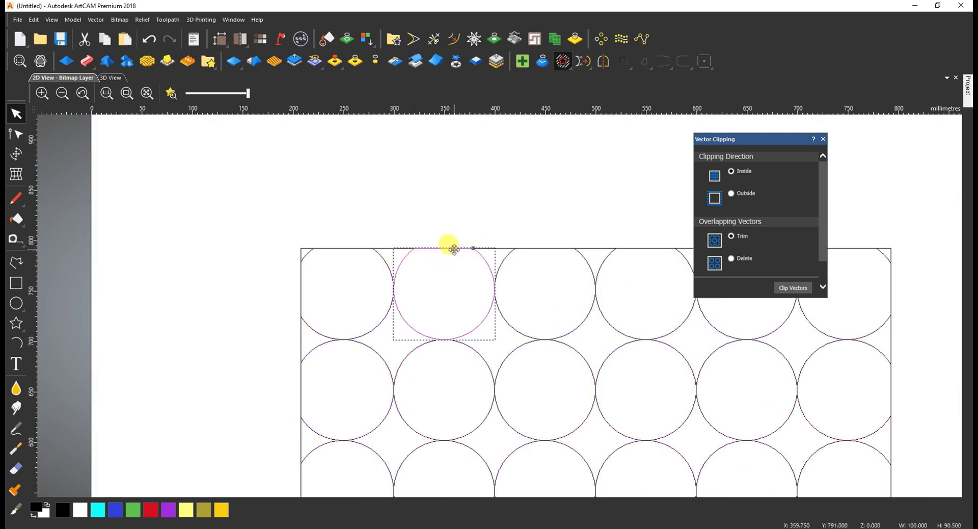
{"action": "scroll", "coordinate": [491, 357], "scroll_direction": "down", "scroll_amount": 2}
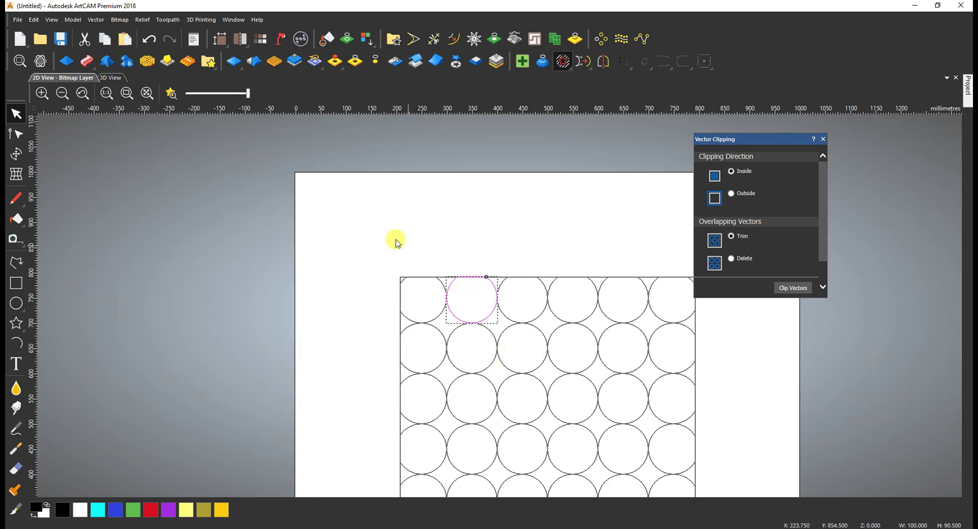
- Undo the trimmed vector clipping of the circle grid
{"action": "key", "text": "ctrl+z"}
{"action": "left_click", "coordinate": [126, 92]}
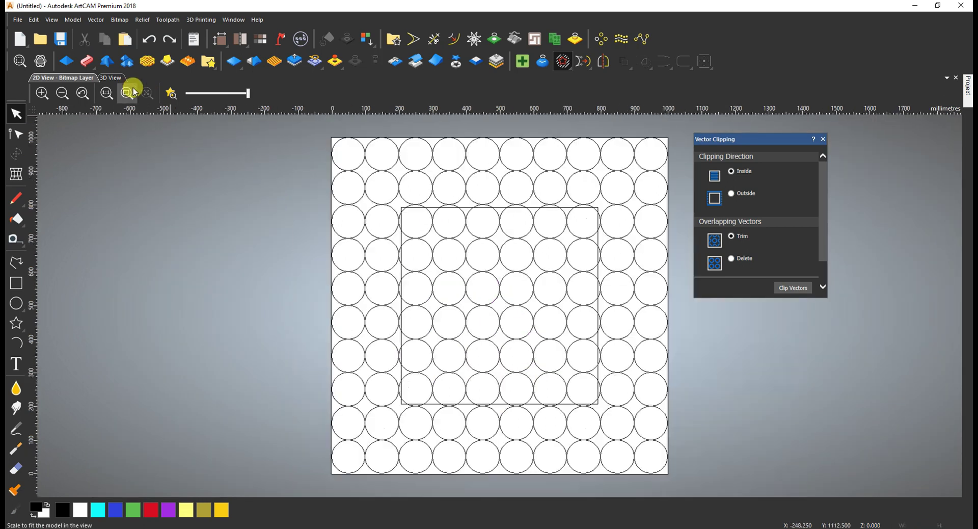
{"action": "scroll", "coordinate": [820, 191], "scroll_direction": "down", "scroll_amount": 2}
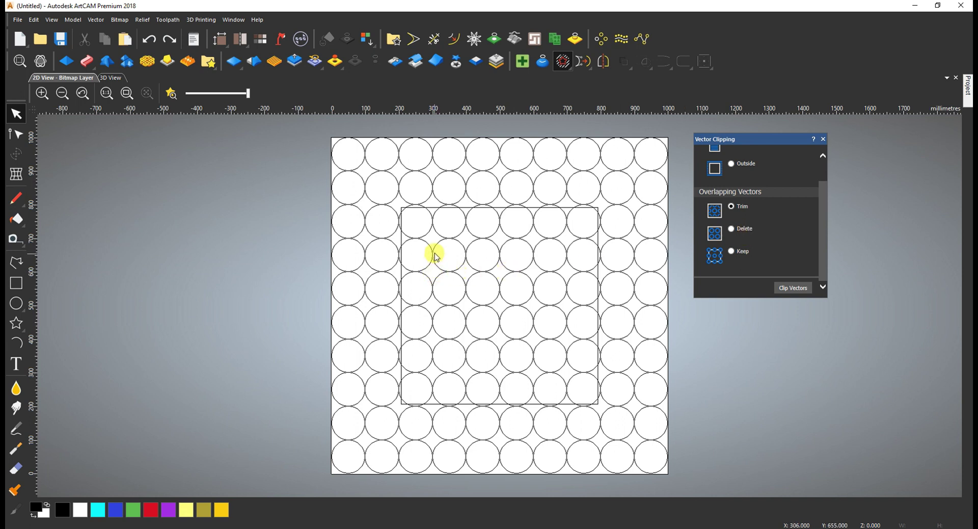
- Compare the circles in the middle of the inner square with those crossing its upper edge
{"action": "left_click_drag", "start_coordinate": [435, 254], "coordinate": [582, 369]}
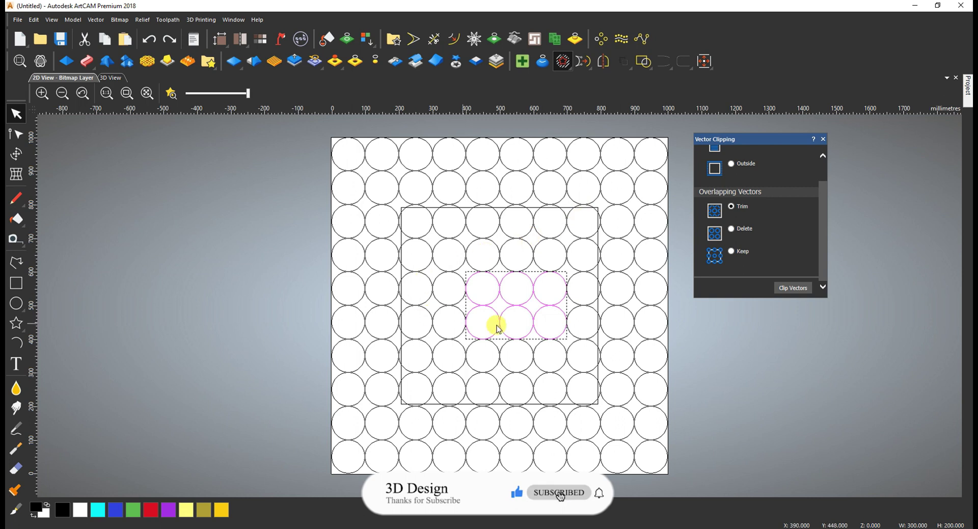
{"action": "left_click_drag", "start_coordinate": [573, 220], "coordinate": [498, 210]}
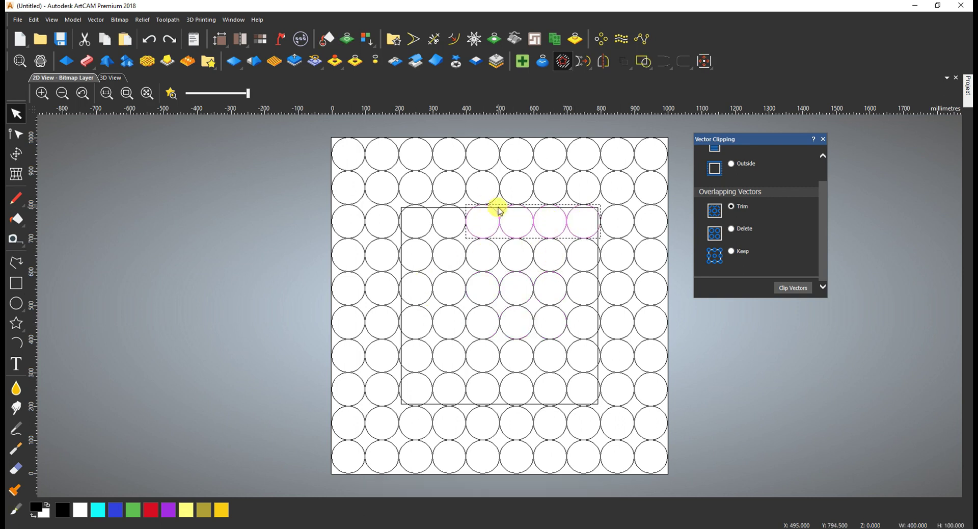
{"action": "scroll", "coordinate": [497, 208], "scroll_direction": "up", "scroll_amount": 5}
{"action": "scroll", "coordinate": [425, 178], "scroll_direction": "down", "scroll_amount": 6}
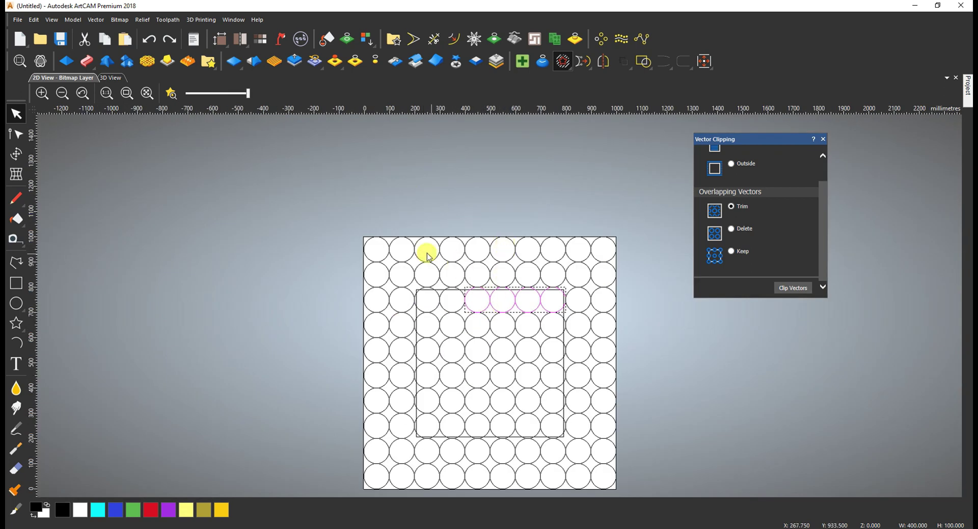
- Set overlapping vectors to Delete and clip the circle grid and inner square, keeping only circles entirely inside the square
{"action": "mouse_move", "coordinate": [822, 211]}
{"action": "left_mouse_down"}
{"action": "mouse_move", "coordinate": [820, 191]}
{"action": "mouse_move", "coordinate": [817, 223]}
{"action": "left_mouse_up"}
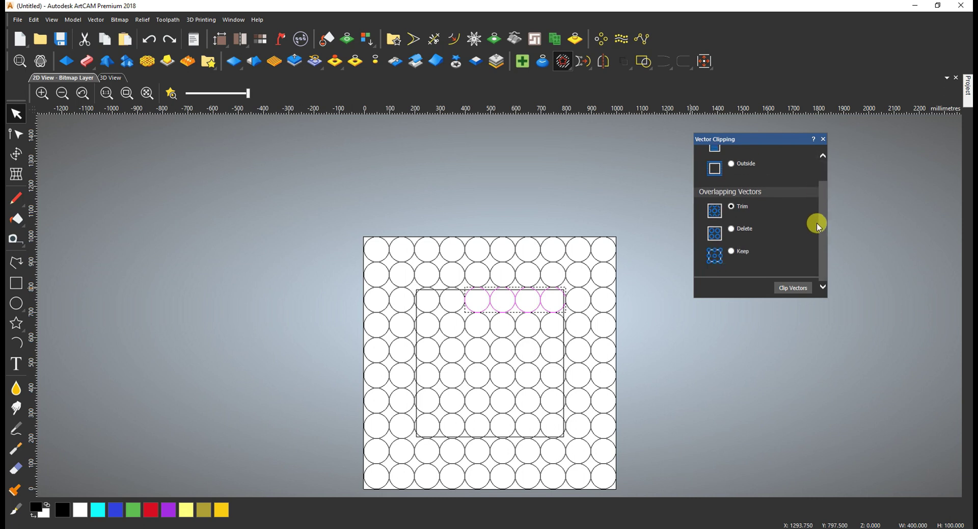
{"action": "left_click", "coordinate": [732, 228]}
{"action": "scroll", "coordinate": [500, 300], "scroll_direction": "down", "scroll_amount": 2}
{"action": "left_click_drag", "start_coordinate": [401, 239], "coordinate": [586, 433]}
{"action": "left_click", "coordinate": [787, 289]}
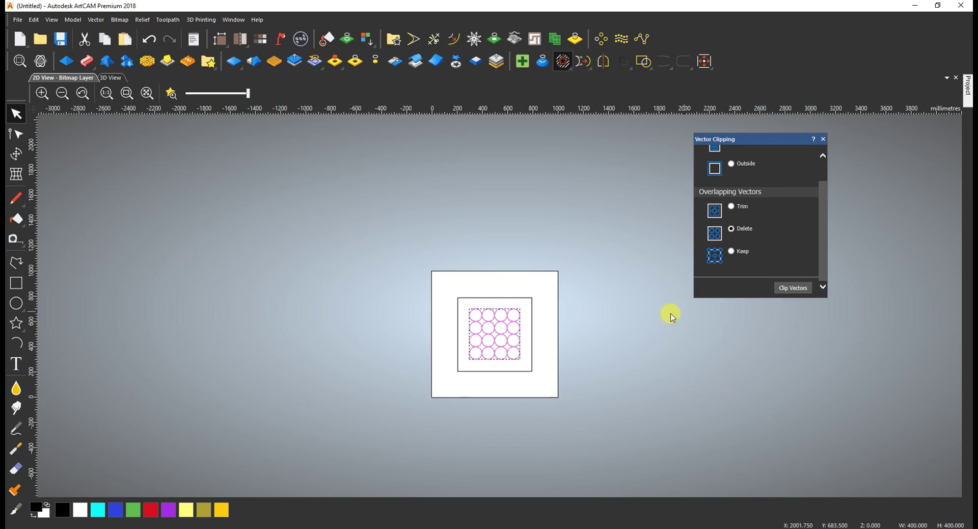
{"action": "scroll", "coordinate": [477, 329], "scroll_direction": "up", "scroll_amount": 4}
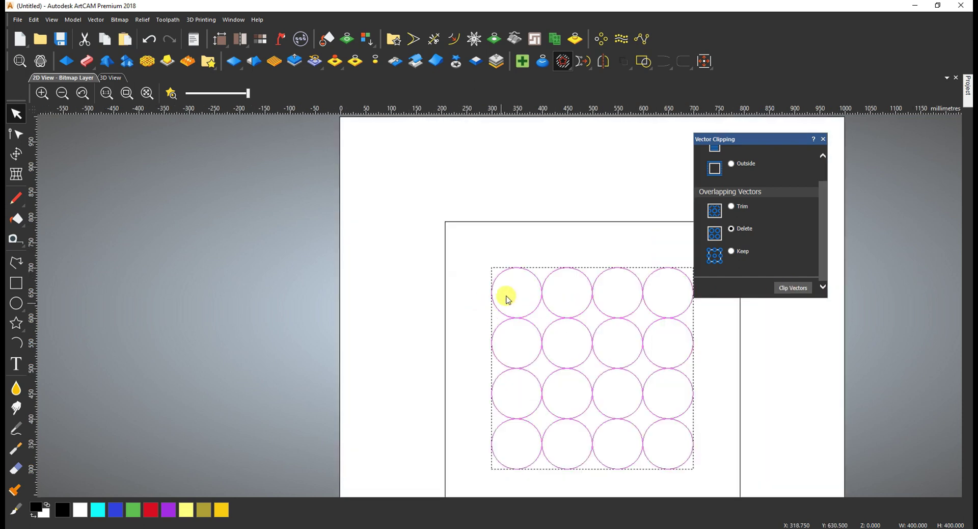
{"action": "left_click", "coordinate": [127, 93]}
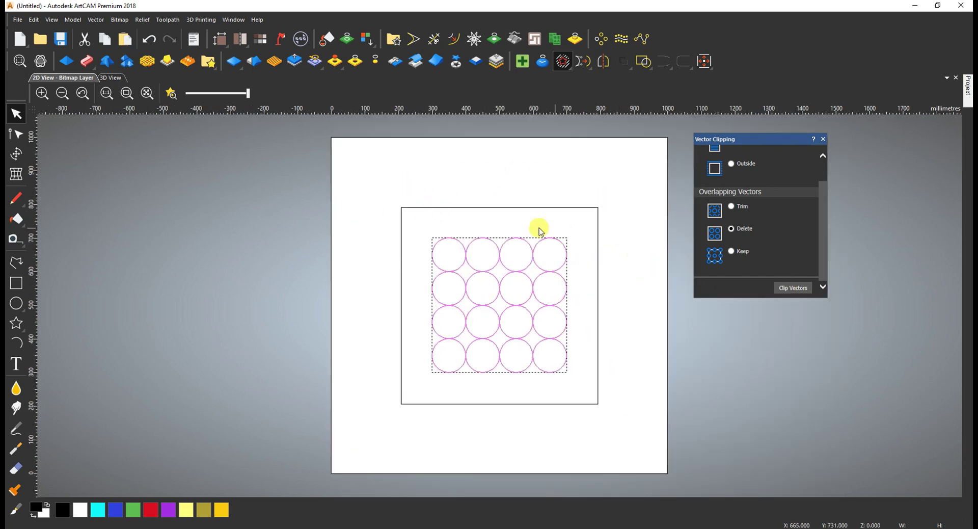
{"action": "left_click", "coordinate": [509, 207]}
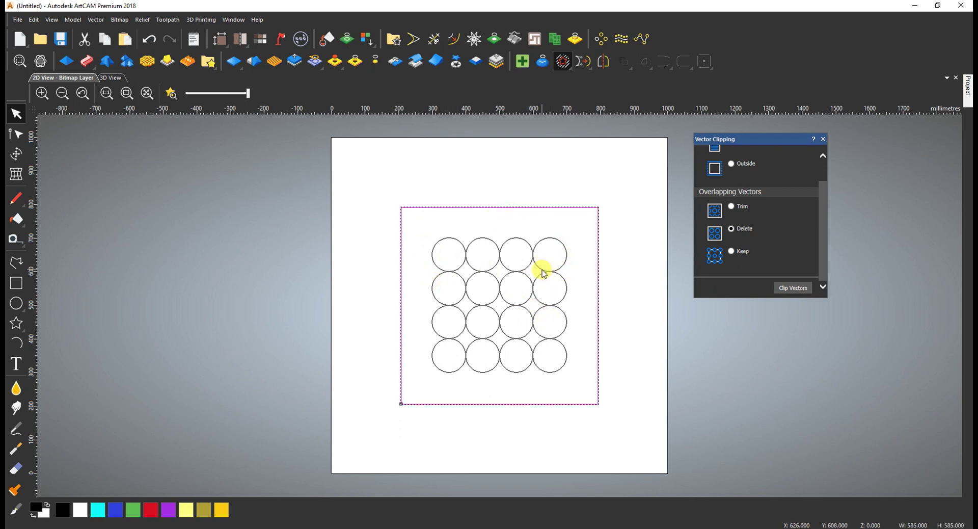
- Undo the Delete clipping of the circle grid and set overlapping vectors to Keep
{"action": "key", "text": "ctrl+z"}
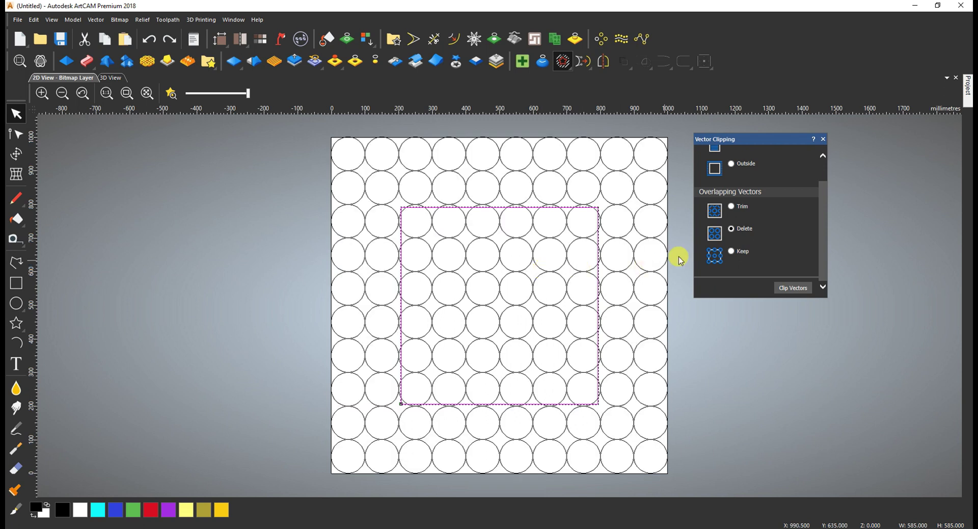
{"action": "left_click", "coordinate": [732, 251]}
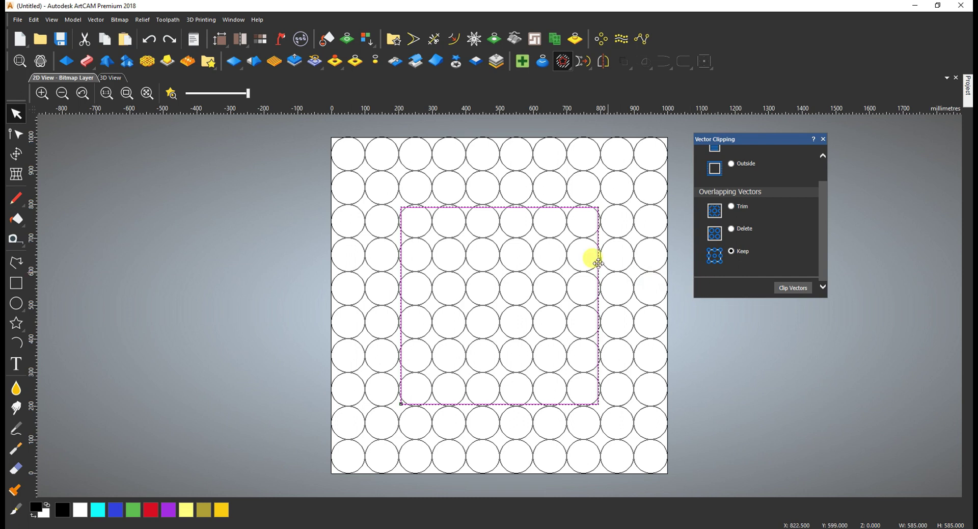
- Compare the circles in the middle of the inner square with a circle crossing its vertical edge
{"action": "left_click_drag", "start_coordinate": [450, 255], "coordinate": [581, 362]}
{"action": "scroll", "coordinate": [594, 322], "scroll_direction": "up", "scroll_amount": 2}
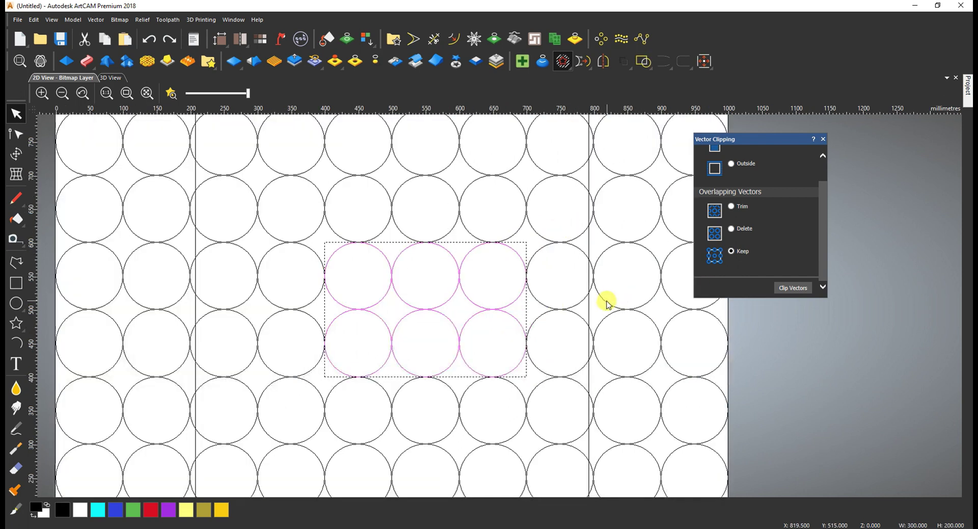
{"action": "left_click", "coordinate": [572, 322]}
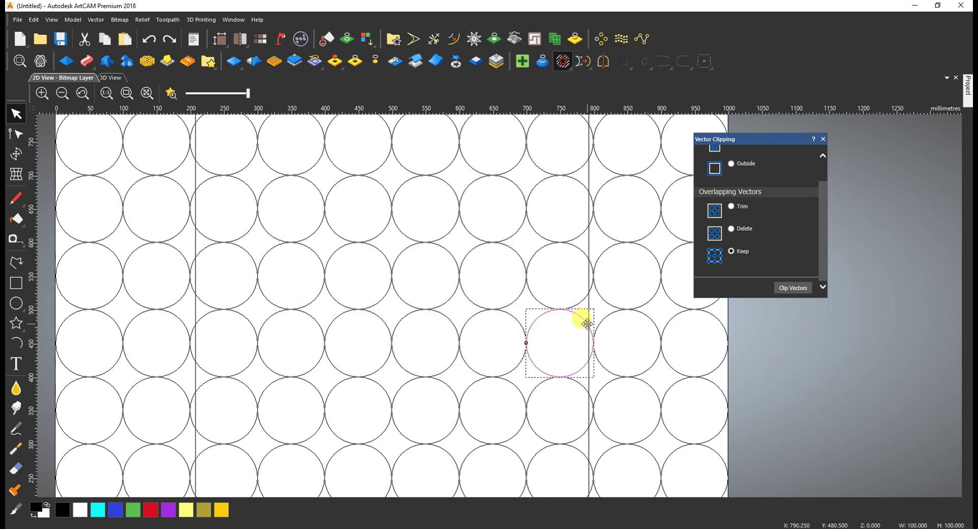
{"action": "scroll", "coordinate": [585, 320], "scroll_direction": "down", "scroll_amount": 5}
- Clip the whole circle grid to the inside of the inner square, keeping overlapping circles, and undo the clipping
{"action": "left_click_drag", "start_coordinate": [370, 220], "coordinate": [626, 501]}
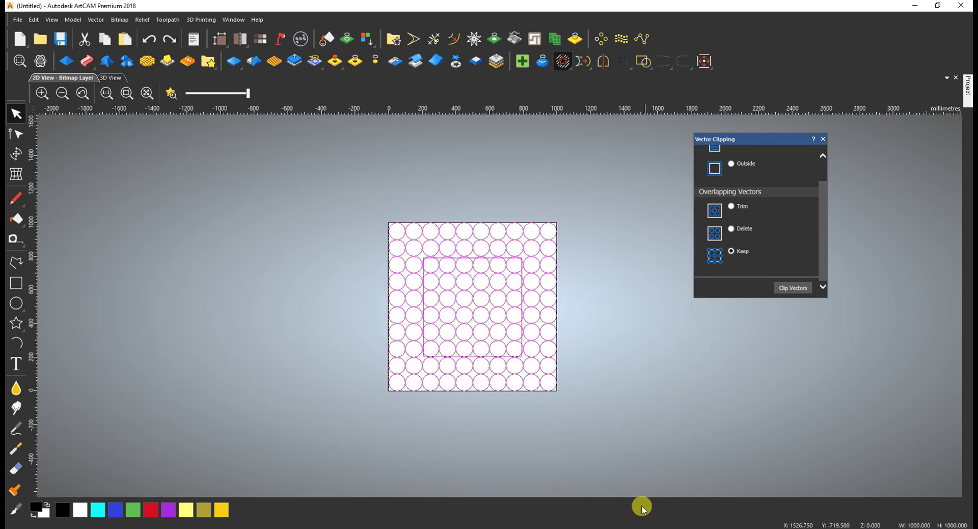
{"action": "left_click", "coordinate": [786, 287]}
{"action": "scroll", "coordinate": [434, 260], "scroll_direction": "up", "scroll_amount": 2}
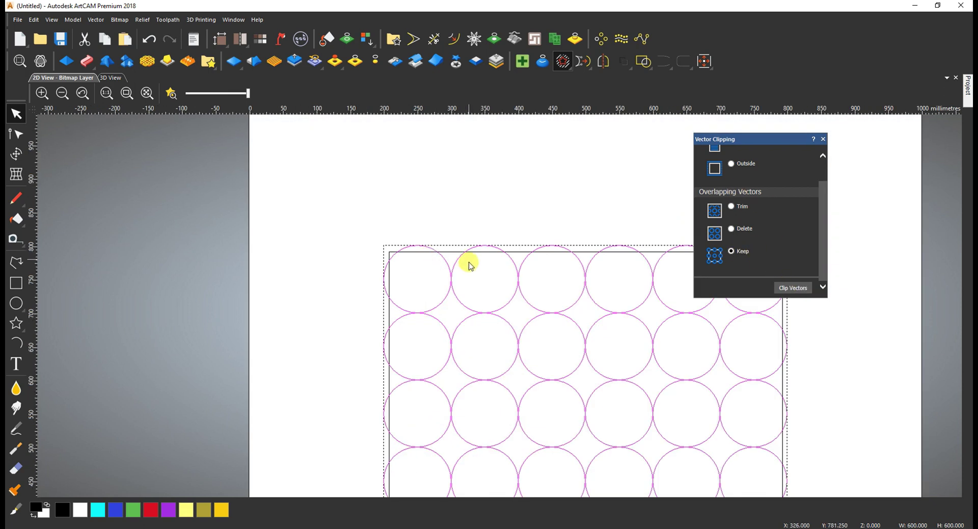
{"action": "key", "text": "ctrl+z"}
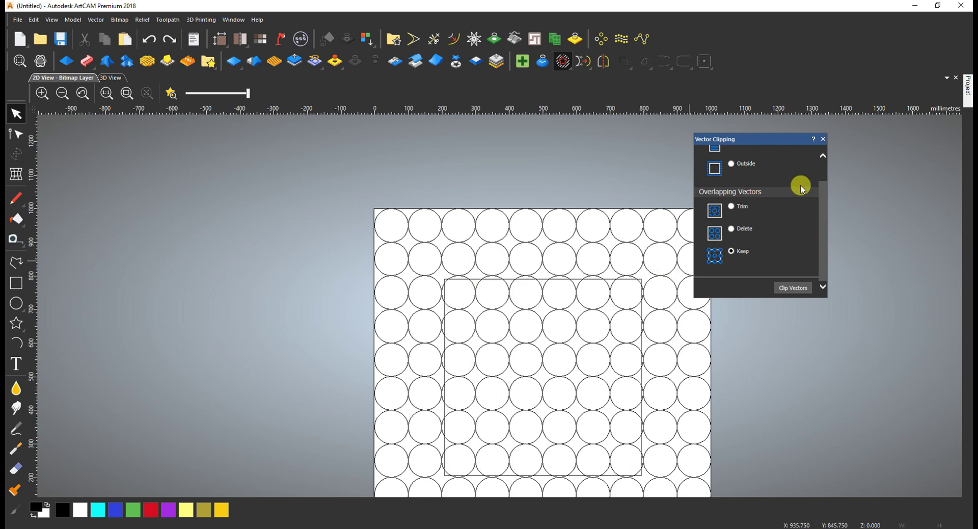
- Select the whole circle grid with the inner square and set the clipping direction to Outside with overlapping vectors on Trim
{"action": "left_click_drag", "start_coordinate": [819, 206], "coordinate": [819, 164]}
{"action": "left_click", "coordinate": [732, 198]}
{"action": "scroll", "coordinate": [563, 236], "scroll_direction": "down", "scroll_amount": 2}
{"action": "left_click_drag", "start_coordinate": [371, 228], "coordinate": [688, 517]}
{"action": "left_click", "coordinate": [741, 259]}
{"action": "left_click", "coordinate": [731, 237]}
{"action": "scroll", "coordinate": [513, 283], "scroll_direction": "up", "scroll_amount": 2}
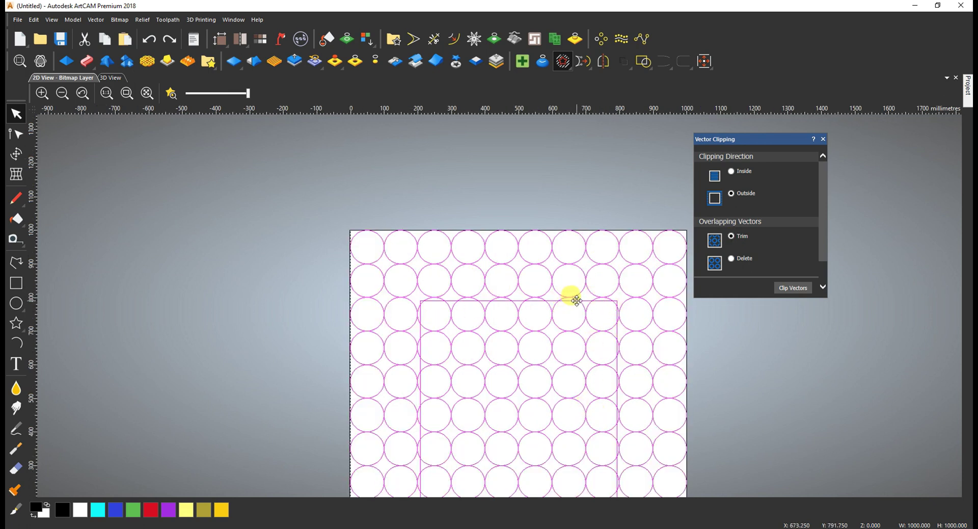
- Clip the selected circles to the outside of the inner square with Trim and undo the clipping
{"action": "left_click", "coordinate": [792, 287]}
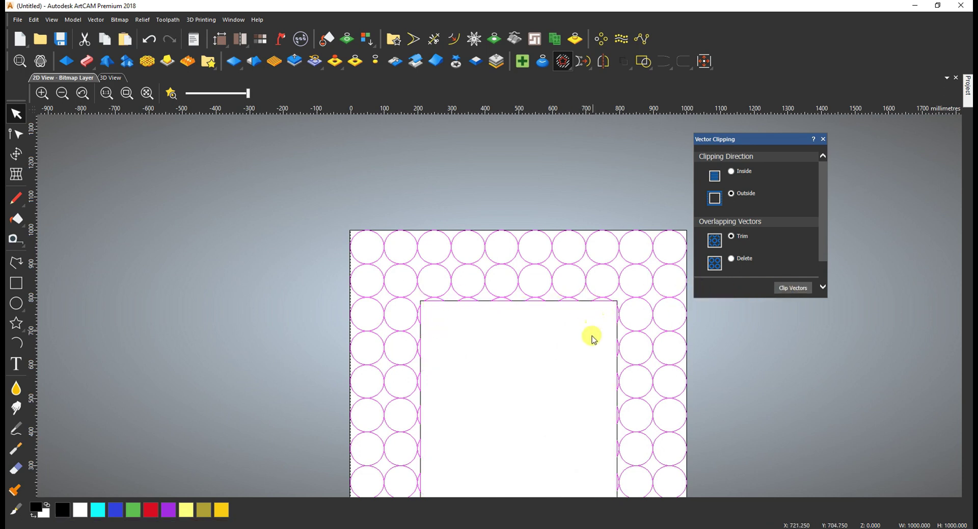
{"action": "scroll", "coordinate": [591, 328], "scroll_direction": "down", "scroll_amount": 2}
{"action": "scroll", "coordinate": [554, 392], "scroll_direction": "up", "scroll_amount": 2}
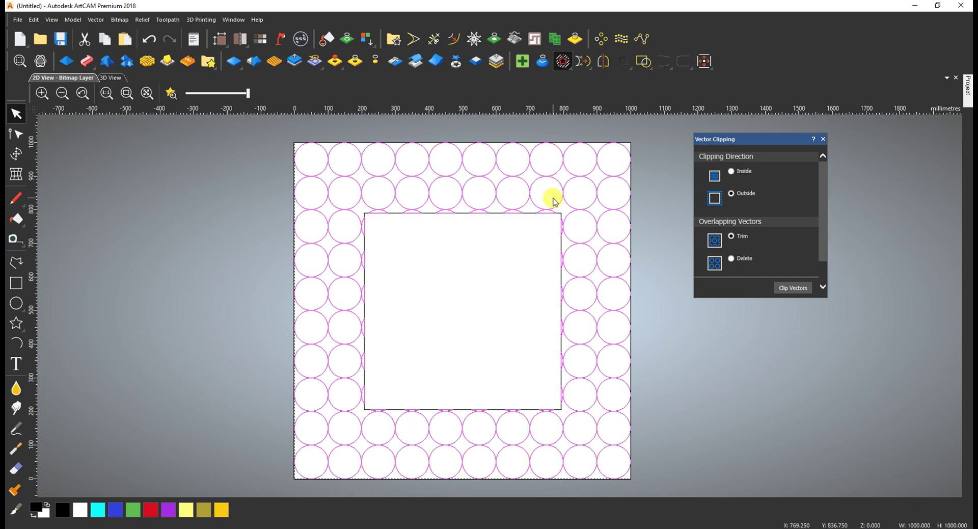
{"action": "key", "text": "ctrl+z"}
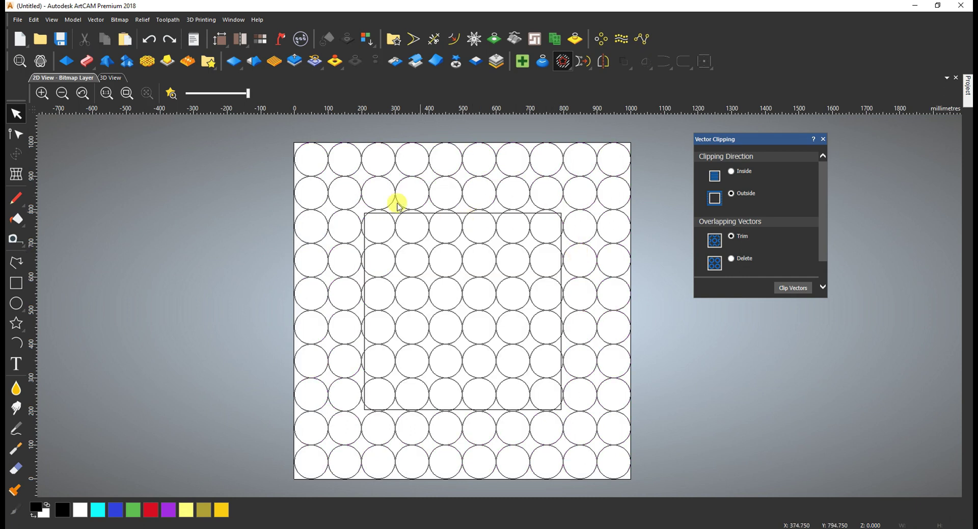
- Clip the whole circle grid to the outside of the inner square with overlapping vectors set to Delete, and undo the clipping
{"action": "left_click_drag", "start_coordinate": [273, 127], "coordinate": [718, 496]}
{"action": "left_click", "coordinate": [731, 257]}
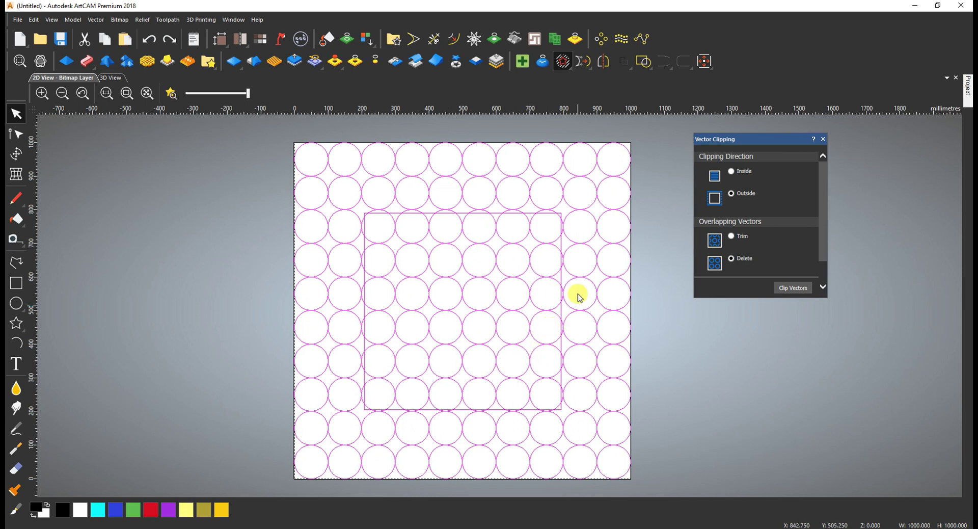
{"action": "scroll", "coordinate": [554, 218], "scroll_direction": "up", "scroll_amount": 3}
{"action": "scroll", "coordinate": [552, 215], "scroll_direction": "down", "scroll_amount": 2}
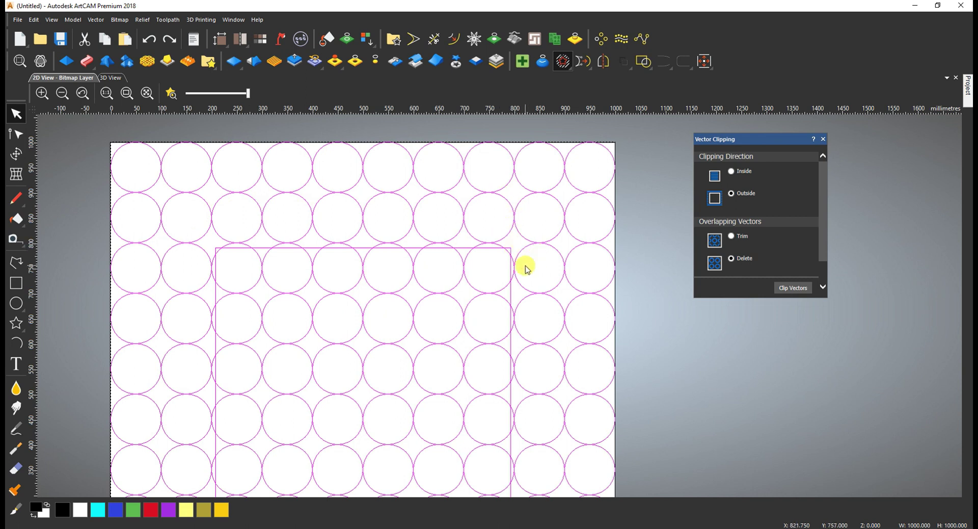
{"action": "scroll", "coordinate": [526, 267], "scroll_direction": "down", "scroll_amount": 2}
{"action": "left_click", "coordinate": [793, 289]}
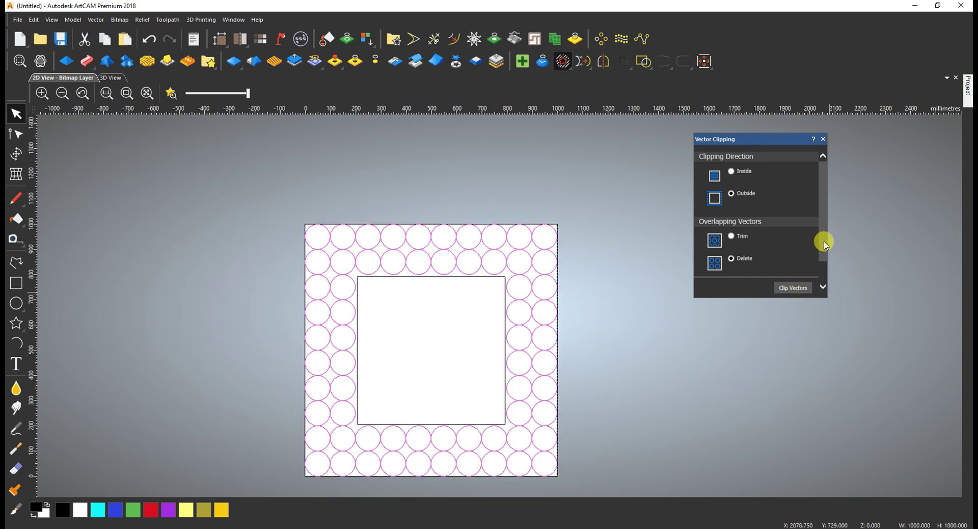
{"action": "left_click_drag", "start_coordinate": [823, 240], "coordinate": [825, 269]}
{"action": "key", "text": "ctrl+z"}
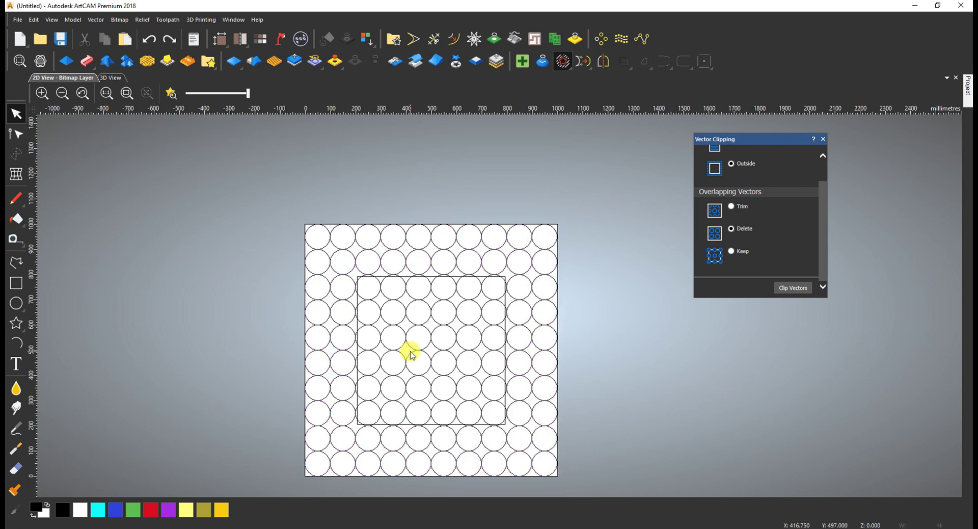
- Clip the whole circle grid to the outside of the inner square with overlapping vectors set to Keep, and undo the clipping
{"action": "left_click_drag", "start_coordinate": [240, 194], "coordinate": [656, 492]}
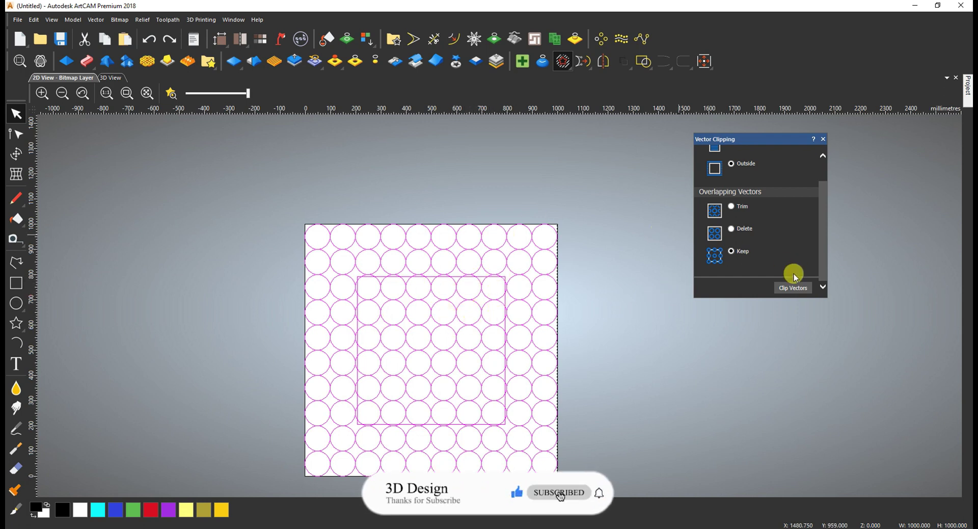
{"action": "left_click", "coordinate": [787, 287]}
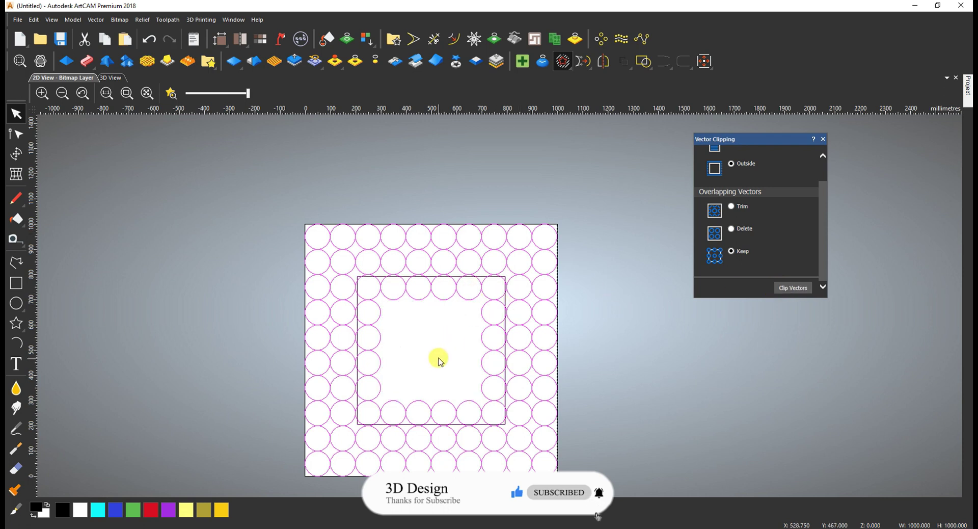
{"action": "key", "text": "ctrl+z"}
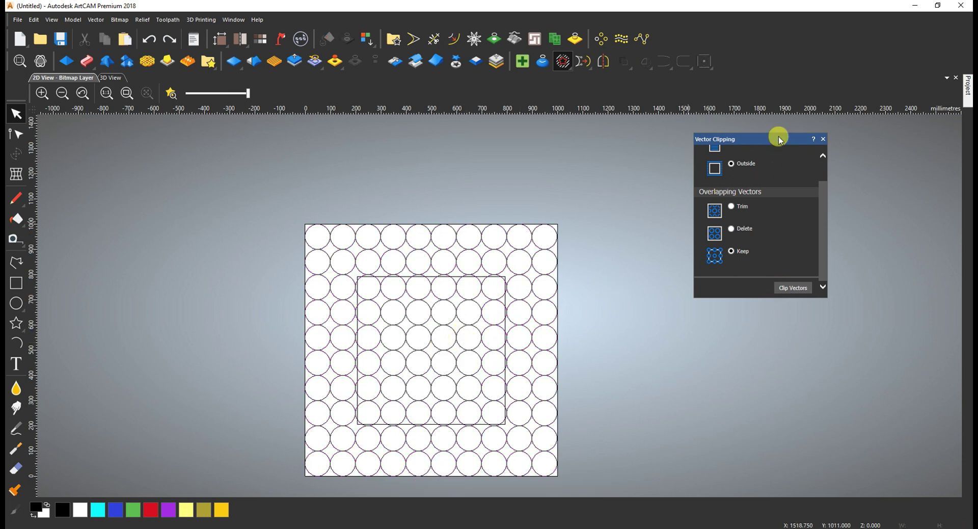
- Close the Vector Clipping dialog and delete all circles and the inner square from the canvas
{"action": "left_click", "coordinate": [822, 139]}
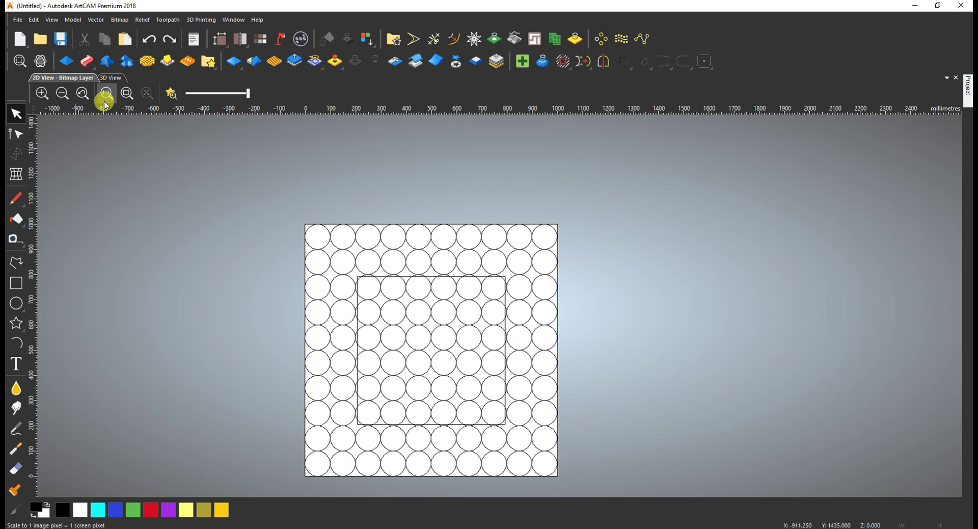
{"action": "left_click", "coordinate": [126, 93]}
{"action": "scroll", "coordinate": [318, 178], "scroll_direction": "down", "scroll_amount": 2}
{"action": "left_click_drag", "start_coordinate": [414, 241], "coordinate": [662, 457]}
{"action": "scroll", "coordinate": [506, 316], "scroll_direction": "up", "scroll_amount": 2}
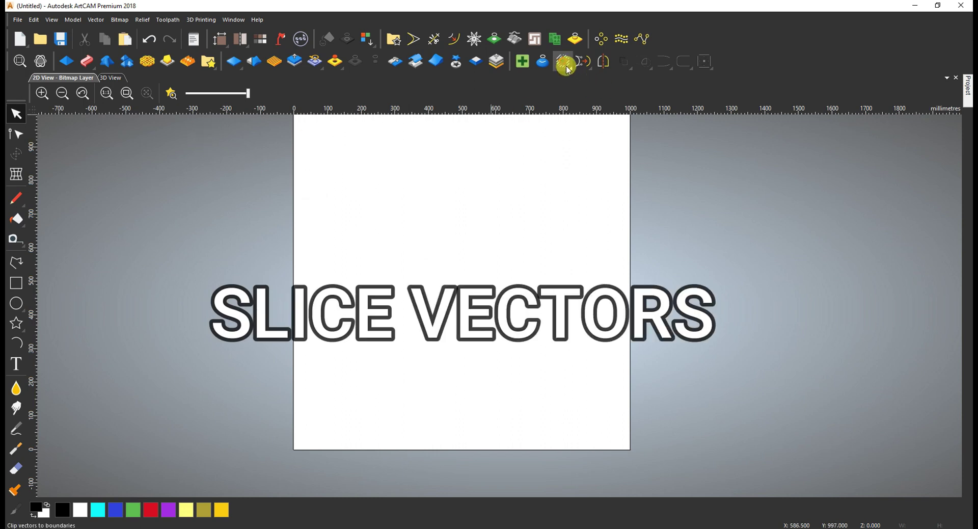
- Draw a horizontal polyline about 708 mm long across the upper half of the canvas
{"action": "left_click", "coordinate": [562, 61]}
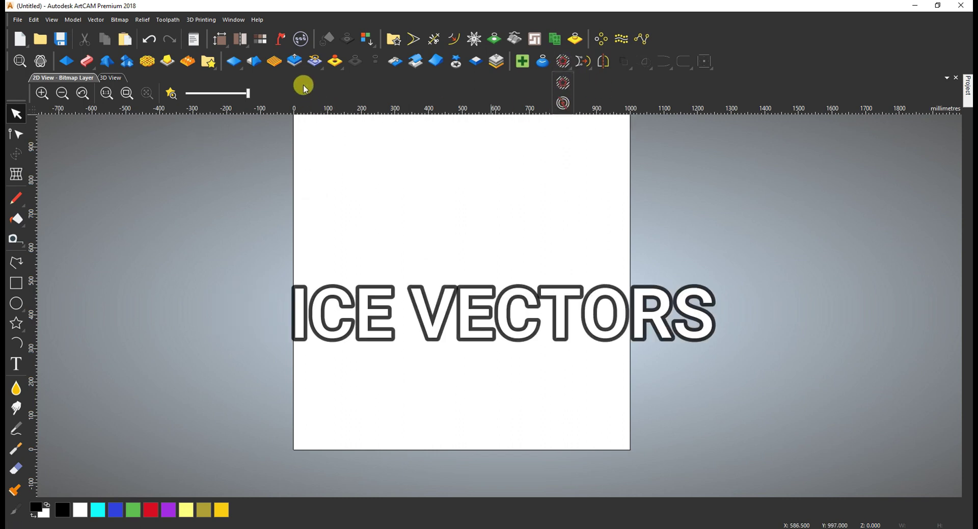
{"action": "left_click", "coordinate": [127, 93]}
{"action": "left_click", "coordinate": [8, 271]}
{"action": "left_click", "coordinate": [312, 261]}
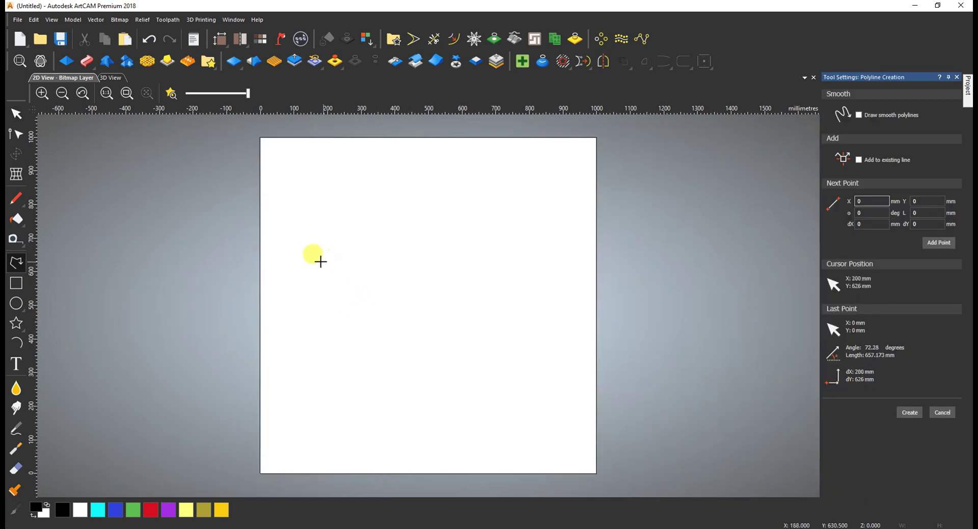
{"action": "left_click", "coordinate": [550, 261]}
{"action": "key", "text": "Escape"}
- Draw a vertical polyline about 299 mm long crossing the horizontal line near its middle
{"action": "left_click", "coordinate": [426, 219]}
{"action": "left_click", "coordinate": [430, 320]}
{"action": "key", "text": "Escape"}
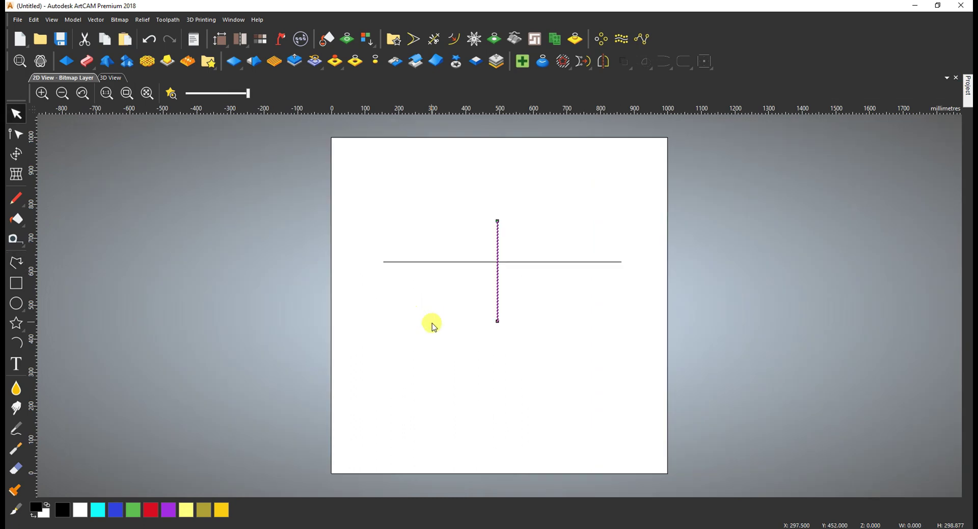
- Open the Slice Vectors tool, set the slicing method to Use last selected vector, and review the Close Vectors options
{"action": "left_click", "coordinate": [562, 62]}
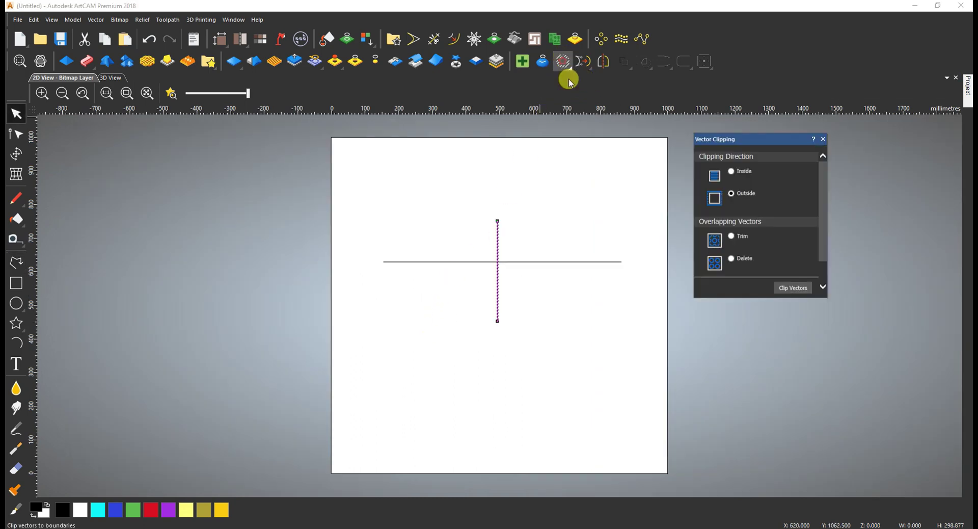
{"action": "left_click", "coordinate": [823, 138]}
{"action": "left_click", "coordinate": [563, 61]}
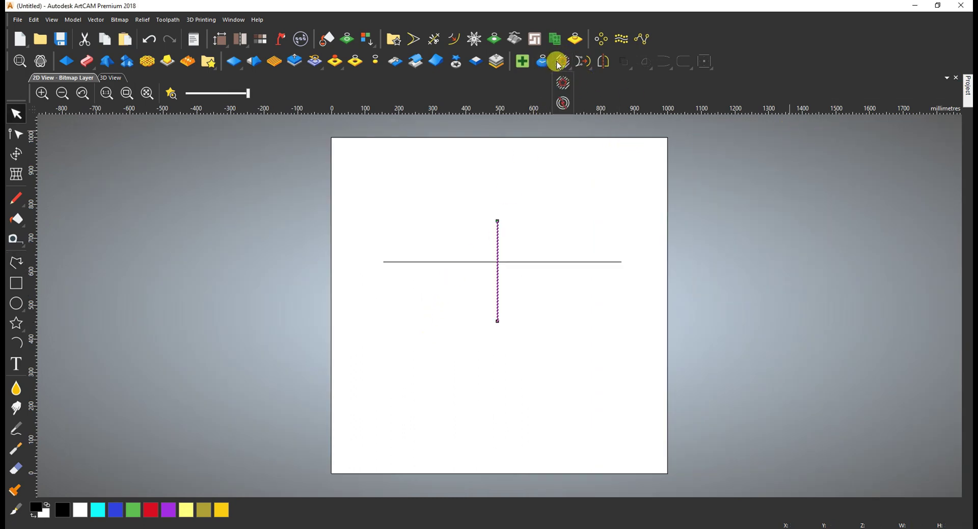
{"action": "left_click", "coordinate": [564, 102]}
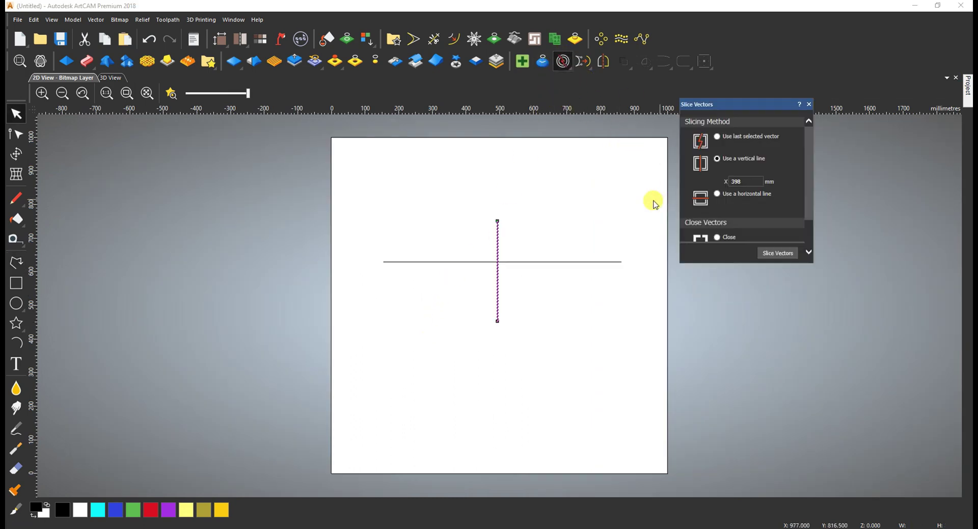
{"action": "left_click", "coordinate": [717, 138]}
{"action": "mouse_move", "coordinate": [808, 150]}
{"action": "left_mouse_down"}
{"action": "mouse_move", "coordinate": [810, 193]}
{"action": "mouse_move", "coordinate": [804, 141]}
{"action": "left_mouse_up"}
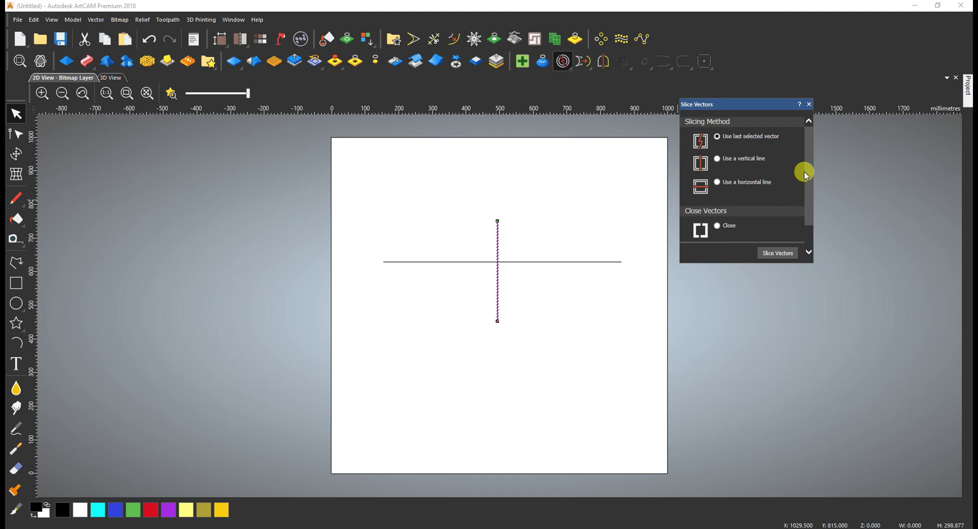
{"action": "scroll", "coordinate": [794, 199], "scroll_direction": "down", "scroll_amount": 1}
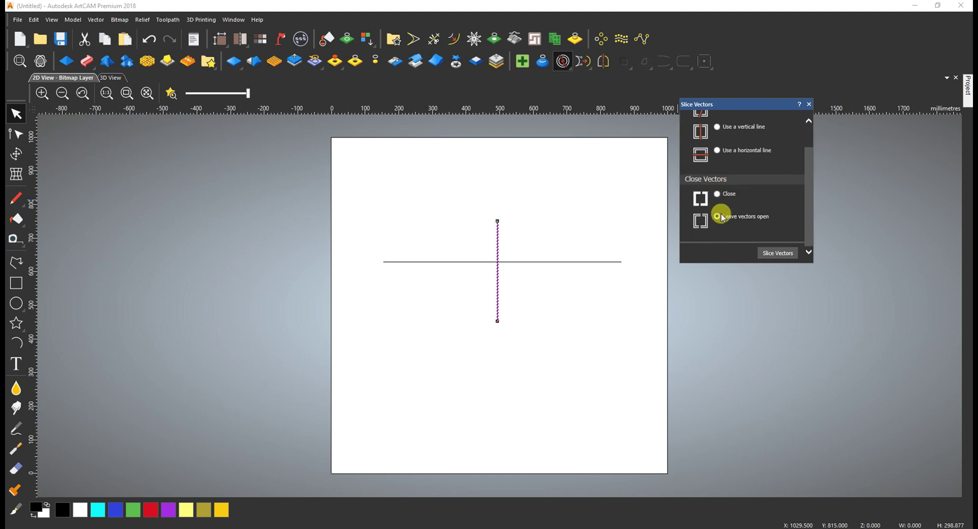
{"action": "left_click", "coordinate": [808, 120]}
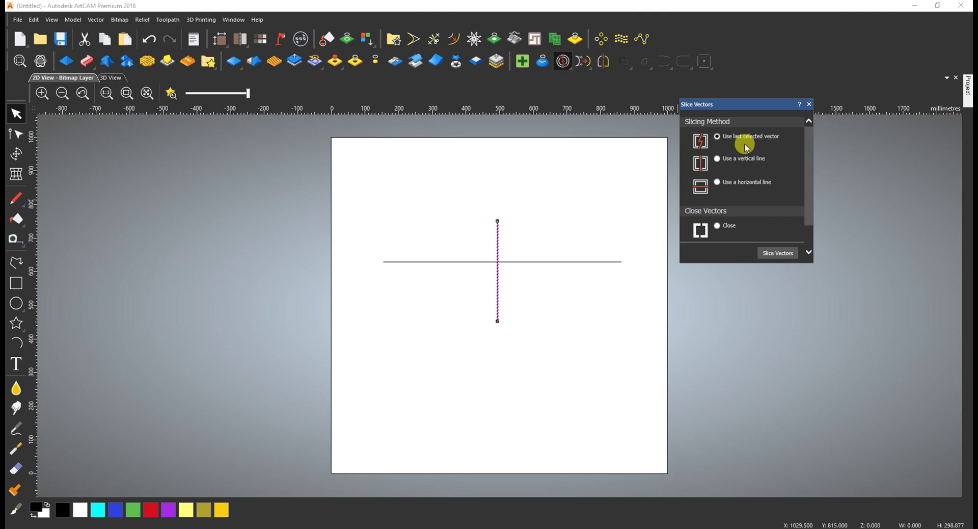
- Select the horizontal line and the vertical line last, and slice them with Leave vectors open
{"action": "left_click_drag", "start_coordinate": [547, 211], "coordinate": [473, 234]}
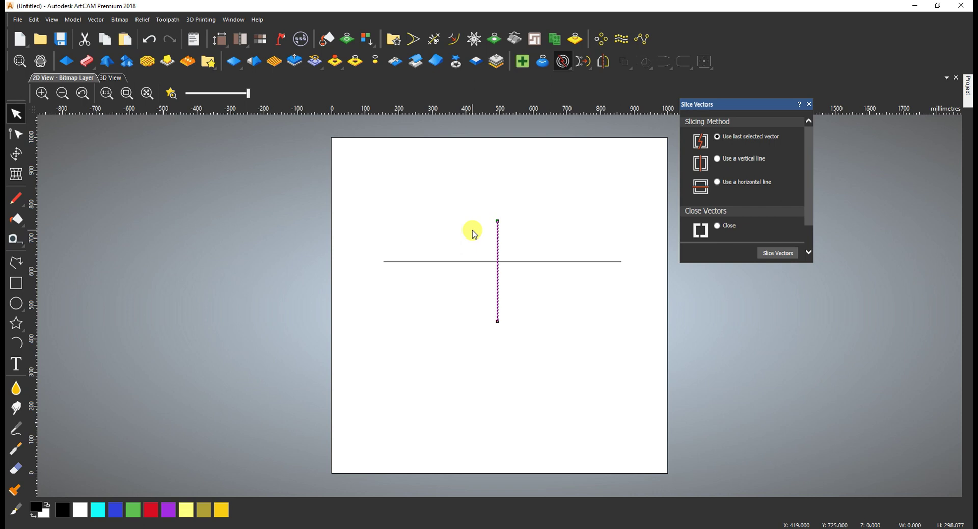
{"action": "left_click_drag", "start_coordinate": [524, 215], "coordinate": [421, 289]}
{"action": "left_click_drag", "start_coordinate": [513, 212], "coordinate": [514, 247], "text": "shift"}
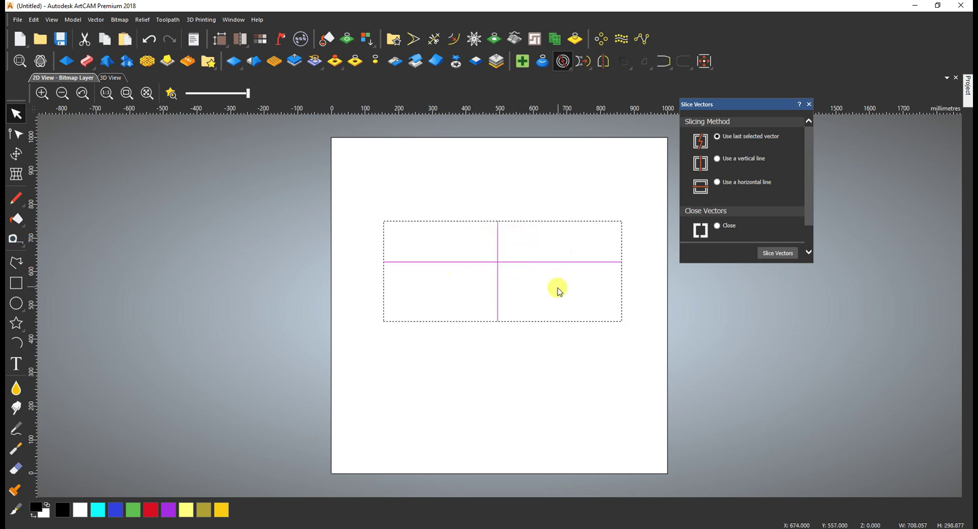
{"action": "scroll", "coordinate": [810, 226], "scroll_direction": "down", "scroll_amount": 1}
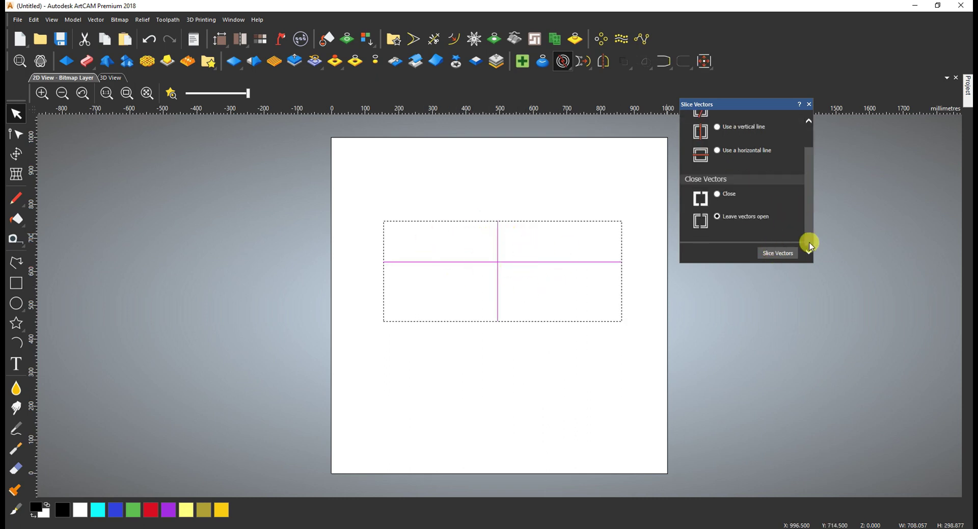
{"action": "left_click", "coordinate": [768, 252]}
- Check the parts of the horizontal line on either side of the crossing and undo the last change
{"action": "left_click", "coordinate": [549, 260]}
{"action": "left_click_drag", "start_coordinate": [454, 238], "coordinate": [426, 302]}
{"action": "key", "text": "ctrl+z"}
- Slice the horizontal line again with the vertical line selected last and vectors left open, and check both lines for separate pieces
{"action": "left_click_drag", "start_coordinate": [459, 252], "coordinate": [434, 294]}
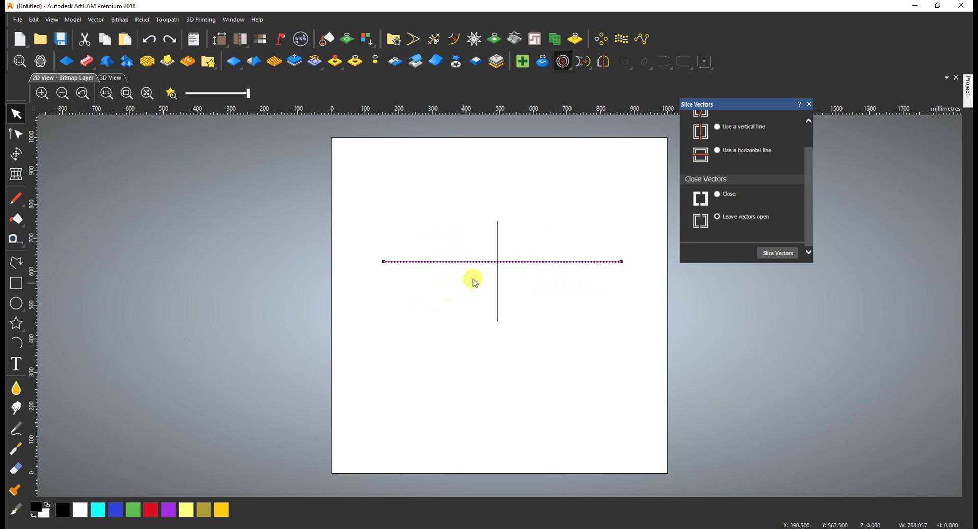
{"action": "left_click_drag", "start_coordinate": [515, 219], "coordinate": [463, 237], "text": "shift"}
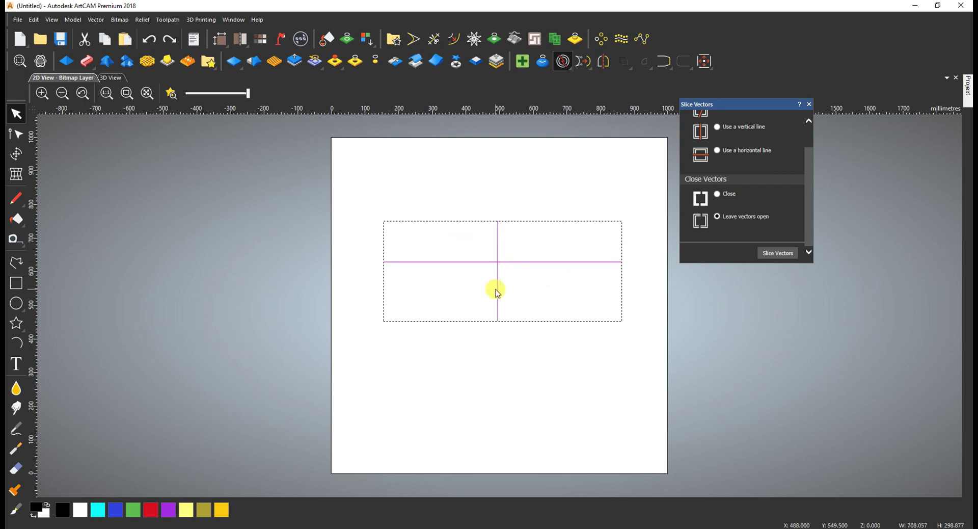
{"action": "left_click", "coordinate": [769, 253]}
{"action": "left_click_drag", "start_coordinate": [520, 227], "coordinate": [472, 246]}
{"action": "left_click_drag", "start_coordinate": [539, 280], "coordinate": [460, 316]}
{"action": "left_click", "coordinate": [521, 262]}
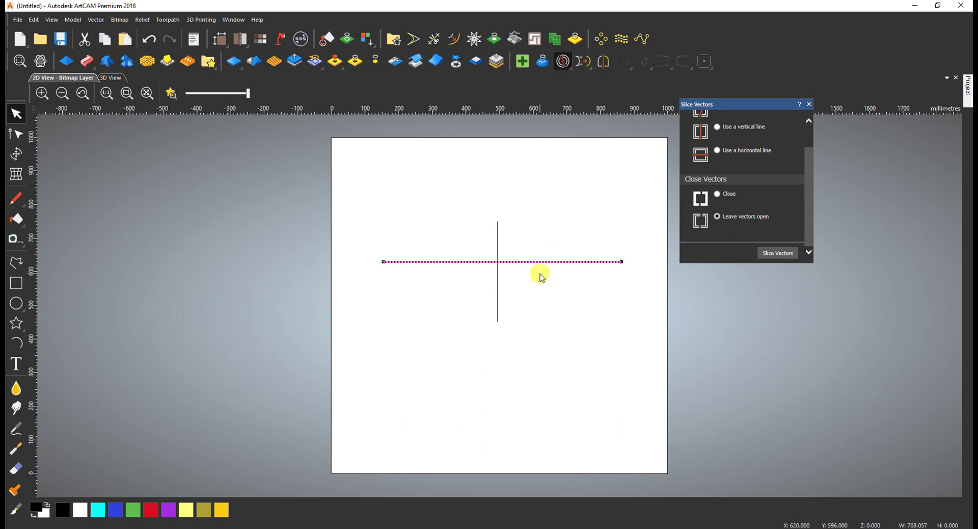
- Select the vertical line and set the Close Vectors option to Close
{"action": "left_click_drag", "start_coordinate": [528, 243], "coordinate": [475, 252]}
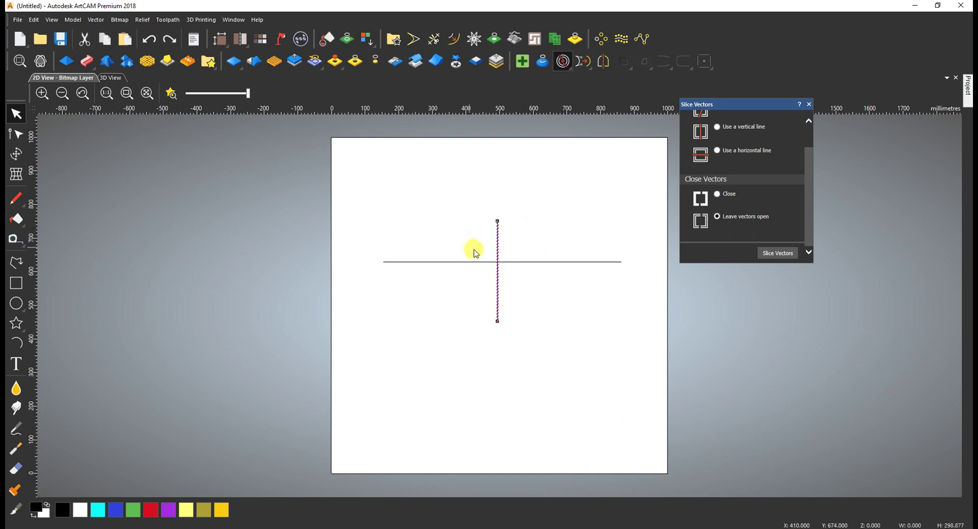
{"action": "left_click", "coordinate": [717, 193]}
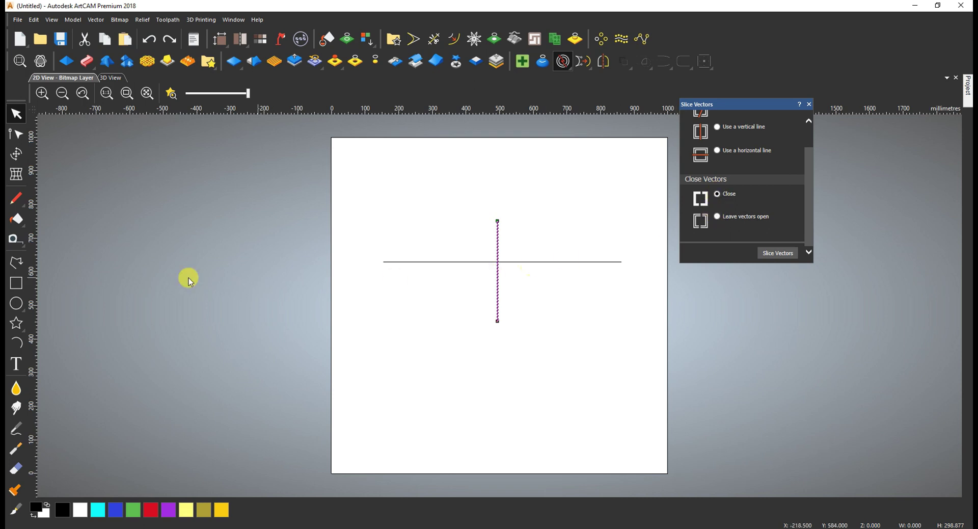
{"action": "left_click", "coordinate": [17, 283]}
{"action": "left_click_drag", "start_coordinate": [325, 354], "coordinate": [399, 353]}
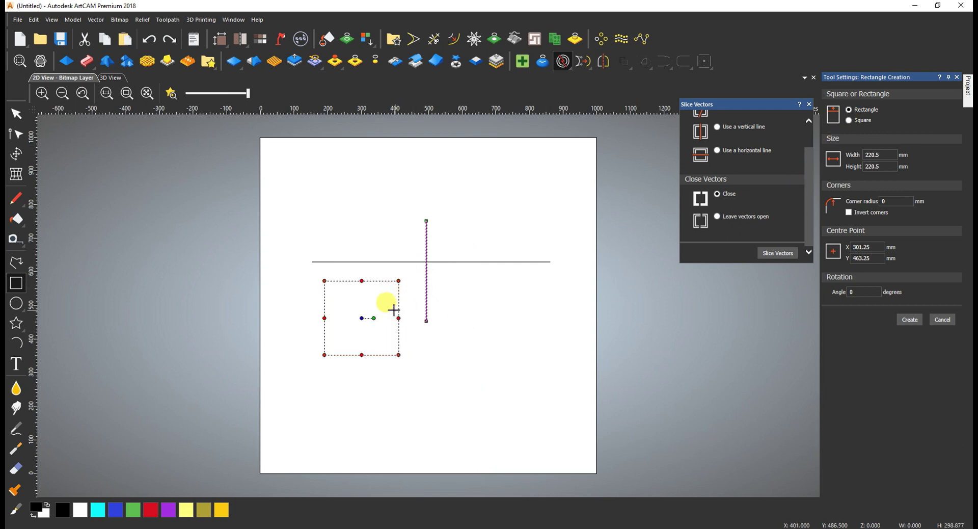
{"action": "left_click", "coordinate": [942, 319]}
- Draw a rectangle about 778.5 by 39 mm below the horizontal line and move the vertical line down across its middle
{"action": "left_click", "coordinate": [16, 281]}
{"action": "left_click_drag", "start_coordinate": [298, 351], "coordinate": [559, 363]}
{"action": "key", "text": "Escape"}
{"action": "left_click_drag", "start_coordinate": [498, 315], "coordinate": [498, 405]}
- Select the rectangle and the vertical line last, and slice them with the Close option
{"action": "left_click_drag", "start_coordinate": [424, 338], "coordinate": [390, 384]}
{"action": "left_click", "coordinate": [498, 331], "text": "shift"}
{"action": "left_click", "coordinate": [776, 253]}
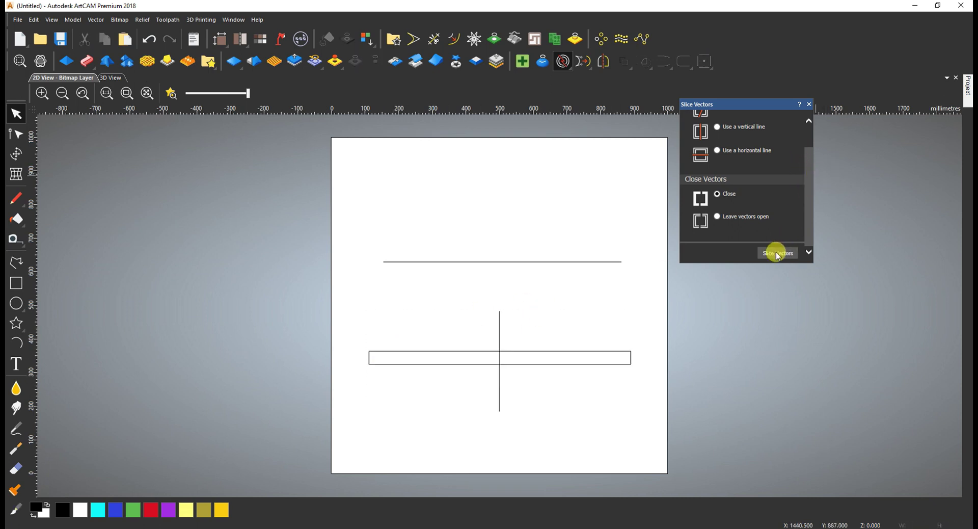
- Move the right-hand piece of the sliced rectangle to check it, and undo the move and the slice
{"action": "left_click", "coordinate": [554, 367]}
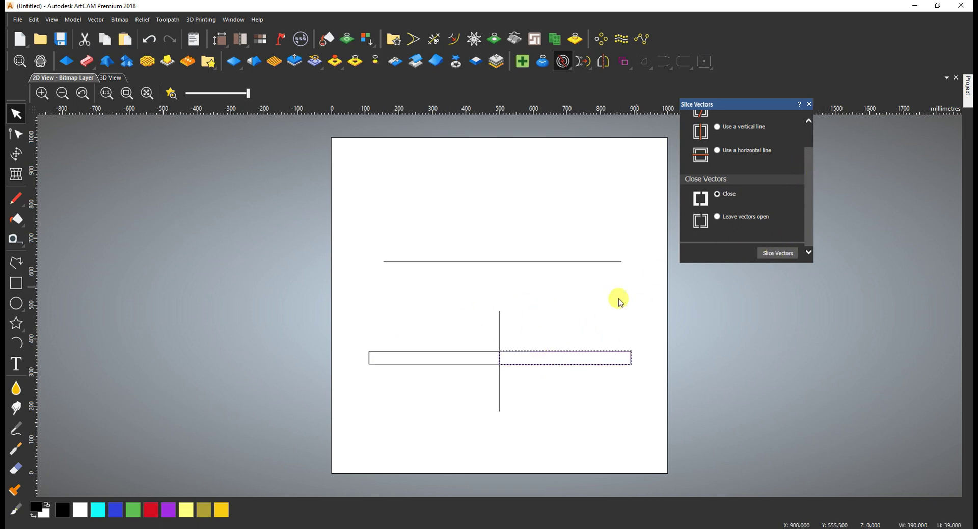
{"action": "left_click_drag", "start_coordinate": [530, 352], "coordinate": [530, 326]}
{"action": "key", "text": "ctrl+z"}
{"action": "key", "text": "ctrl+z"}
- Slice the rectangle with the vertical line selected last, using Leave vectors open
{"action": "left_click_drag", "start_coordinate": [467, 327], "coordinate": [450, 365]}
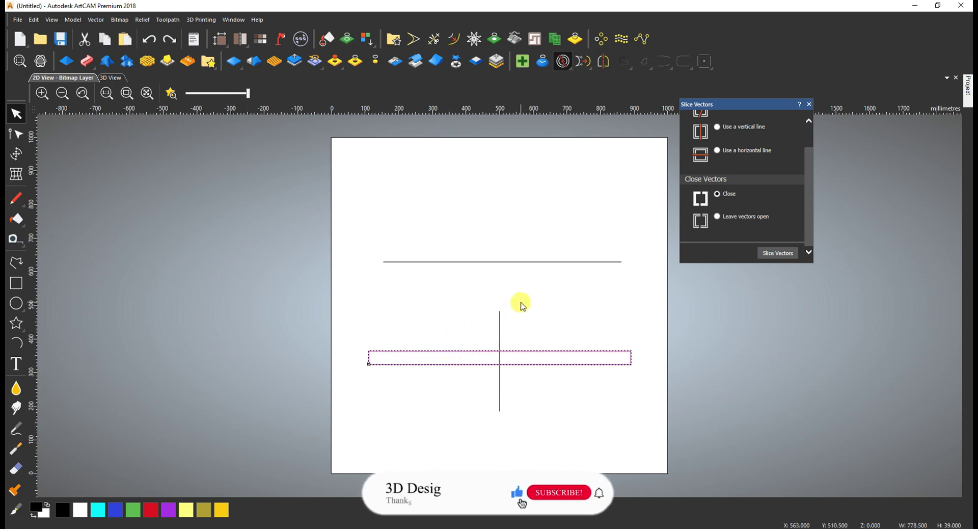
{"action": "left_click", "coordinate": [500, 326], "text": "shift"}
{"action": "left_click", "coordinate": [718, 215]}
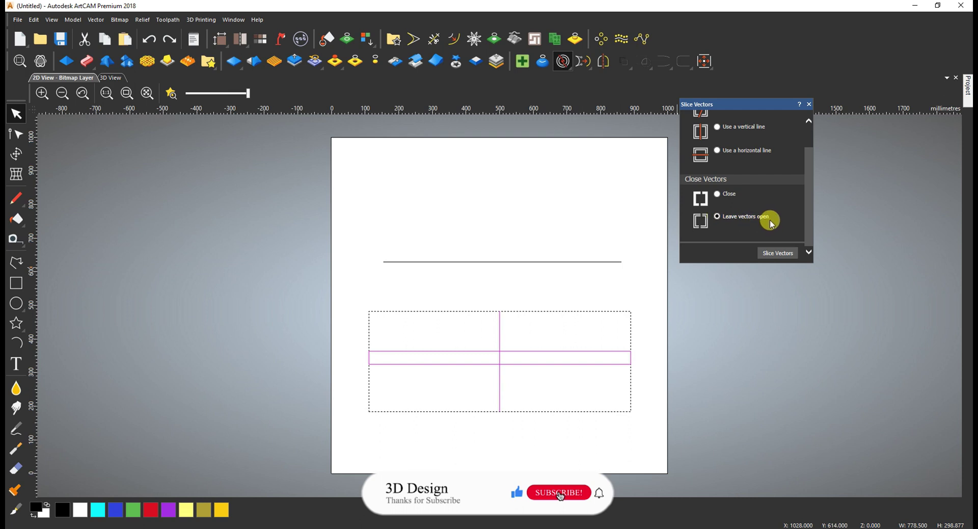
{"action": "left_click", "coordinate": [769, 253]}
- Select and move the open pieces of the sliced rectangle to check them, and undo the changes
{"action": "left_click_drag", "start_coordinate": [575, 334], "coordinate": [594, 317]}
{"action": "key", "text": "ctrl+z"}
{"action": "left_click", "coordinate": [534, 261]}
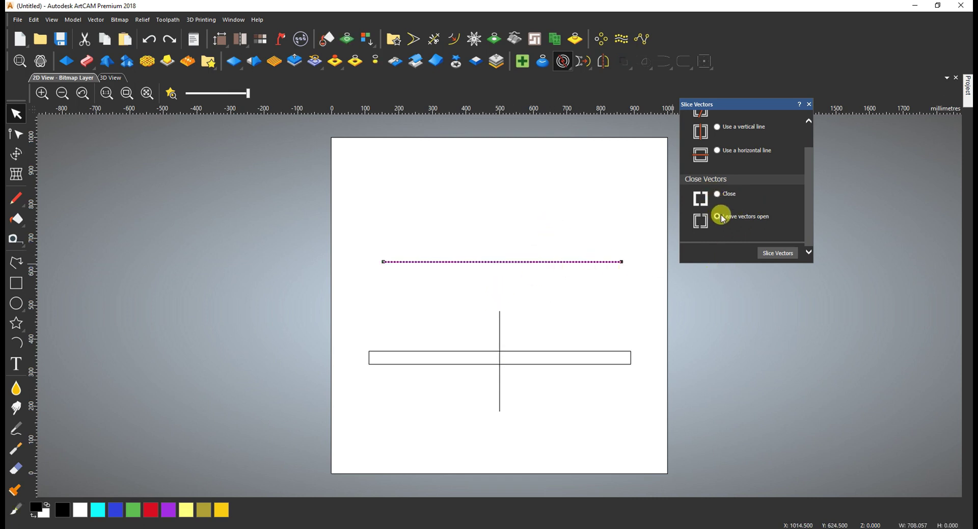
{"action": "left_click_drag", "start_coordinate": [550, 325], "coordinate": [523, 385]}
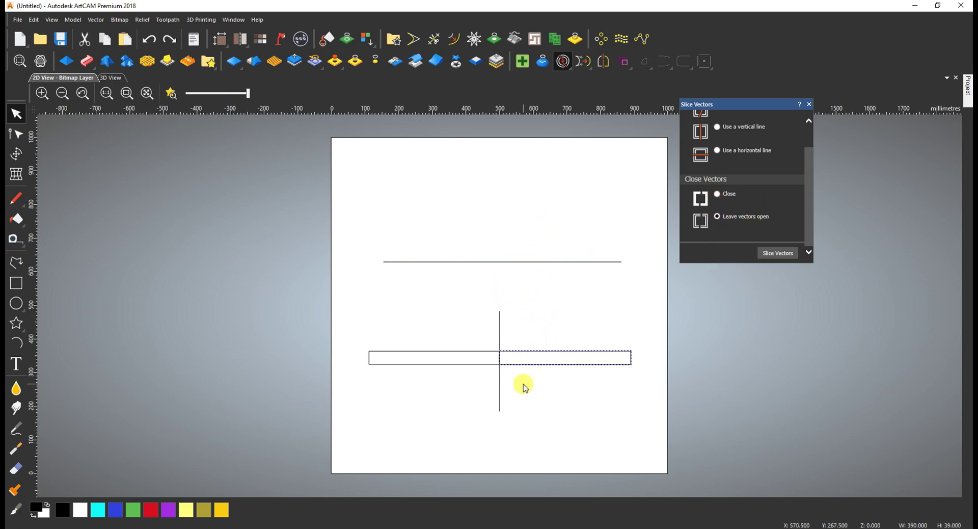
{"action": "left_click", "coordinate": [412, 351]}
{"action": "left_click", "coordinate": [529, 351]}
{"action": "left_click_drag", "start_coordinate": [528, 350], "coordinate": [547, 326]}
{"action": "key", "text": "ctrl+z"}
{"action": "left_click", "coordinate": [519, 343]}
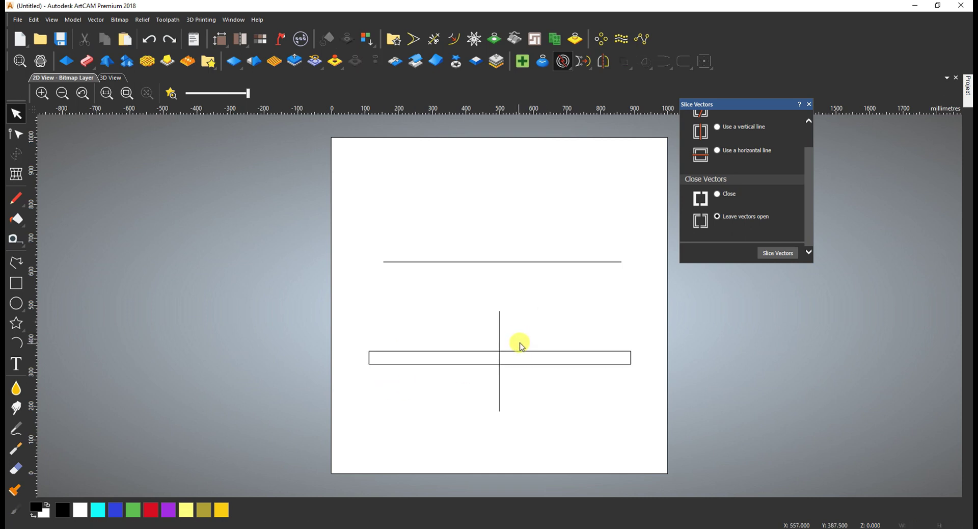
- Select the rectangle, review the horizontal-line slicing method, and set the method to Use a vertical line
{"action": "left_click_drag", "start_coordinate": [805, 182], "coordinate": [809, 146]}
{"action": "left_click", "coordinate": [551, 364]}
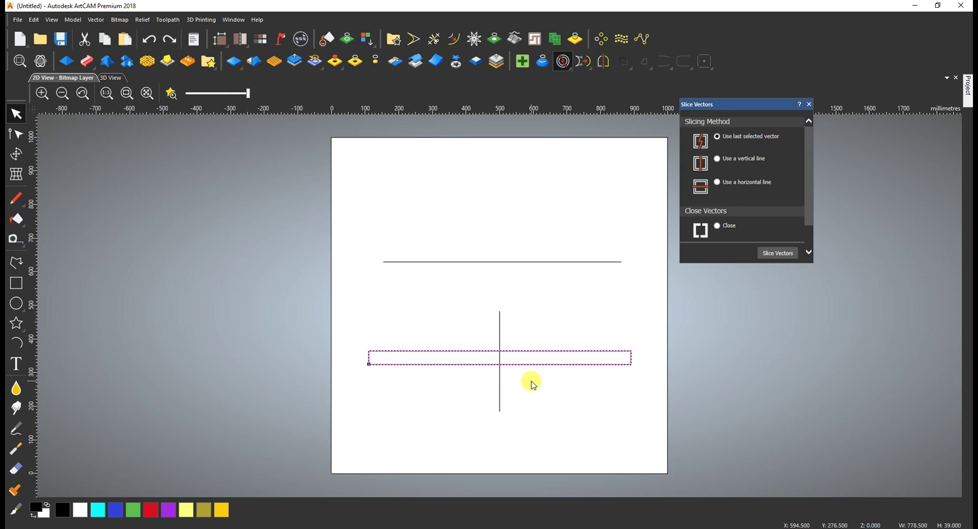
{"action": "left_click", "coordinate": [731, 159]}
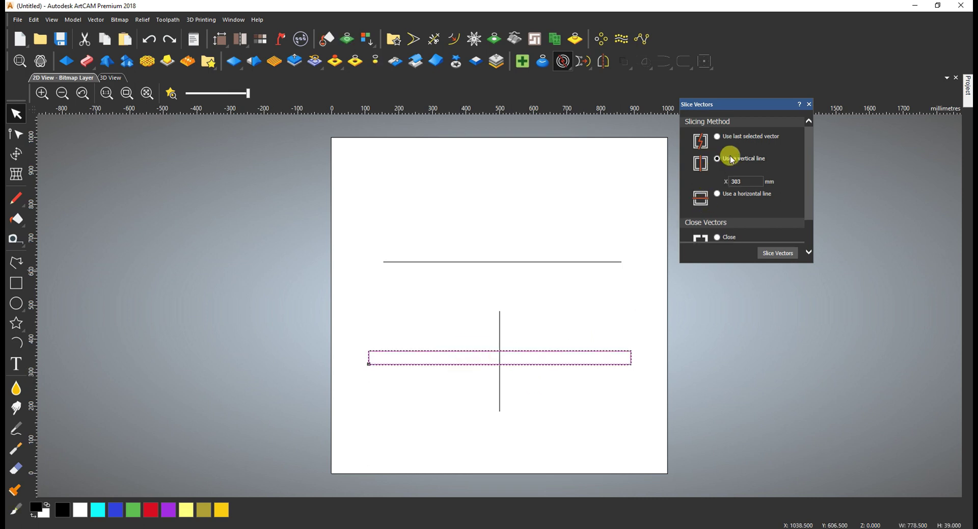
{"action": "left_click", "coordinate": [717, 193]}
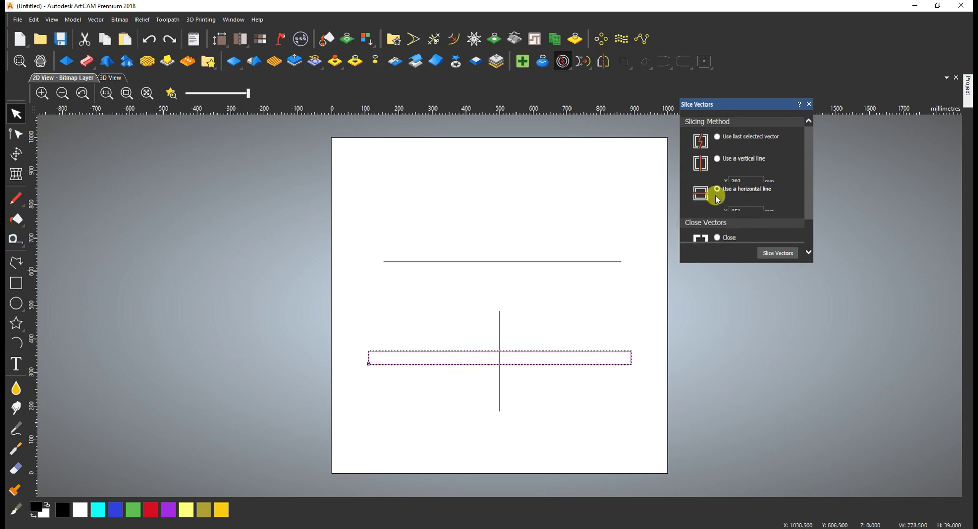
{"action": "scroll", "coordinate": [803, 204], "scroll_direction": "down", "scroll_amount": 2}
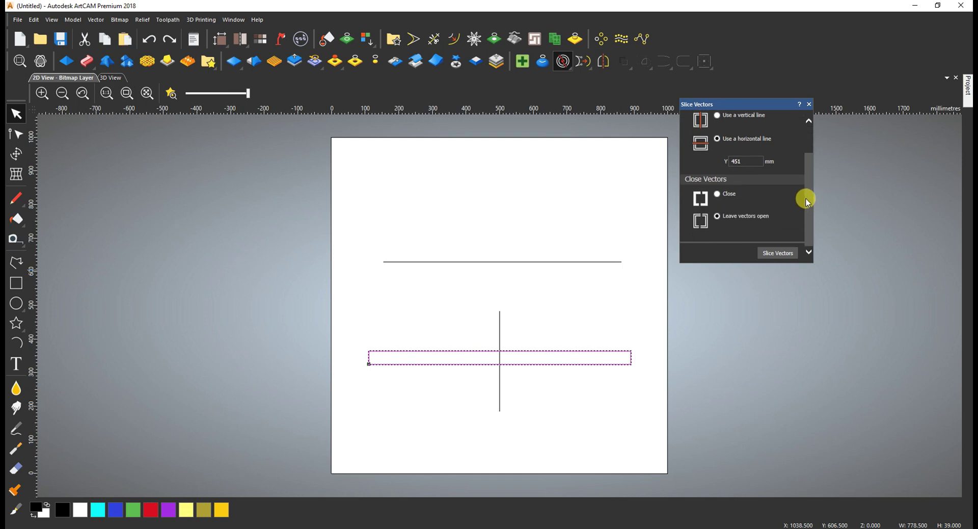
{"action": "scroll", "coordinate": [805, 201], "scroll_direction": "up", "scroll_amount": 2}
{"action": "left_click", "coordinate": [717, 158]}
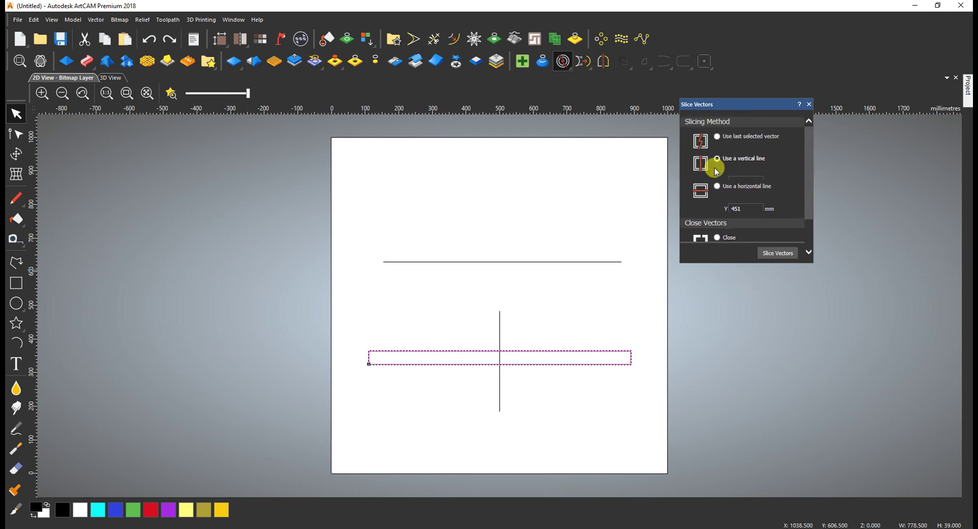
- Slice the upper horizontal line with a vertical line at X 361.5 mm, move the result to check it, and undo the last change
{"action": "left_click_drag", "start_coordinate": [545, 285], "coordinate": [474, 313]}
{"action": "left_click", "coordinate": [429, 260]}
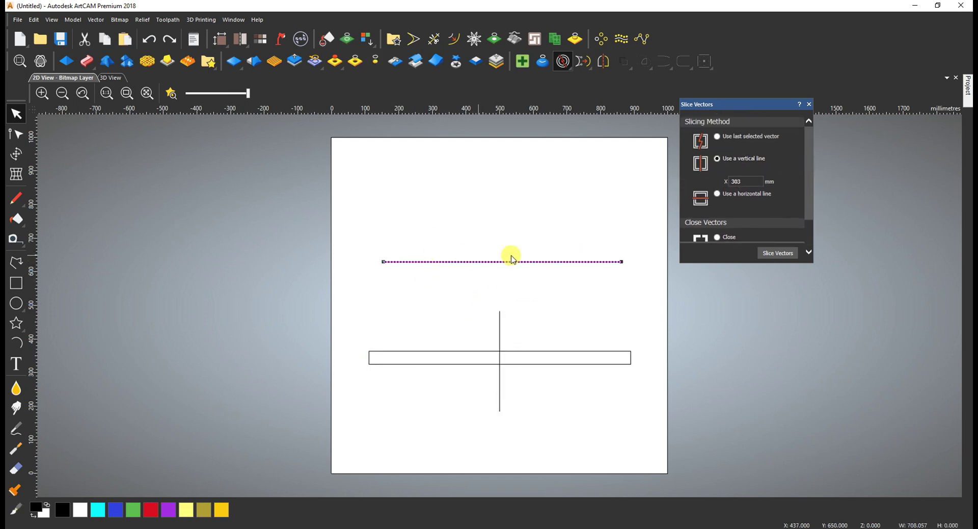
{"action": "left_click", "coordinate": [452, 255]}
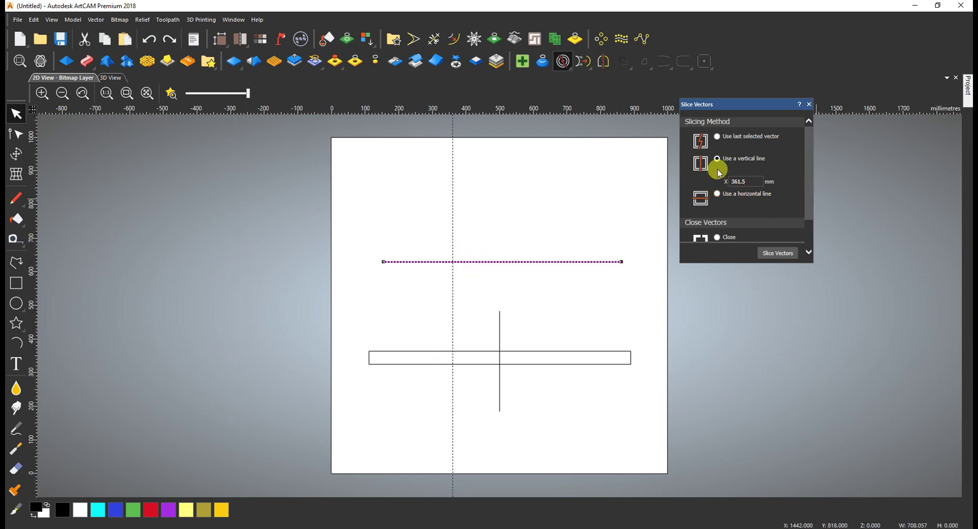
{"action": "left_click", "coordinate": [775, 252]}
{"action": "mouse_move", "coordinate": [499, 252]}
{"action": "left_mouse_down"}
{"action": "mouse_move", "coordinate": [486, 277]}
{"action": "mouse_move", "coordinate": [507, 234]}
{"action": "left_mouse_up"}
{"action": "key", "text": "ctrl+z"}
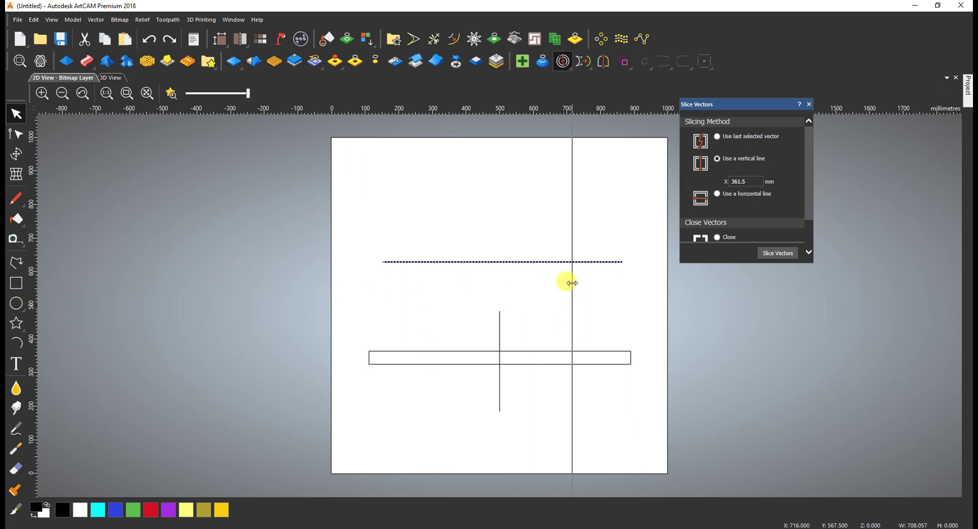
- Place the vertical slicing line at X 727.5 mm, select the rectangle and slice it
{"action": "left_click", "coordinate": [575, 351]}
{"action": "left_click_drag", "start_coordinate": [605, 342], "coordinate": [590, 373]}
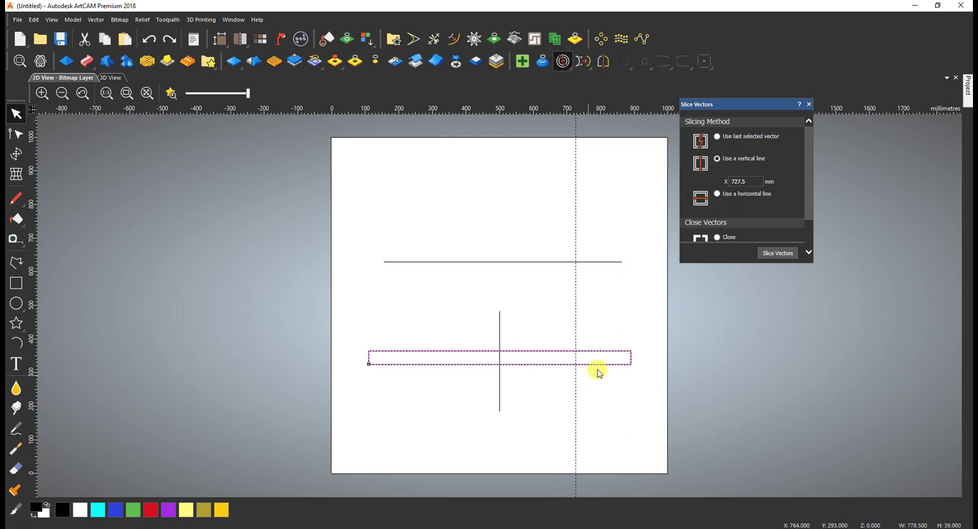
{"action": "left_click", "coordinate": [769, 257]}
- Move a piece of the sliced rectangle to check it, set Close Vectors to Close, and undo the slice
{"action": "left_click", "coordinate": [597, 359]}
{"action": "left_click_drag", "start_coordinate": [600, 352], "coordinate": [613, 315]}
{"action": "scroll", "coordinate": [810, 175], "scroll_direction": "down", "scroll_amount": 2}
{"action": "left_click", "coordinate": [718, 213]}
{"action": "key", "text": "ctrl+z"}
- Select the rectangle and slice it with a horizontal line at Y 343 mm using the Close option
{"action": "left_click", "coordinate": [591, 381]}
{"action": "left_click_drag", "start_coordinate": [589, 338], "coordinate": [572, 375]}
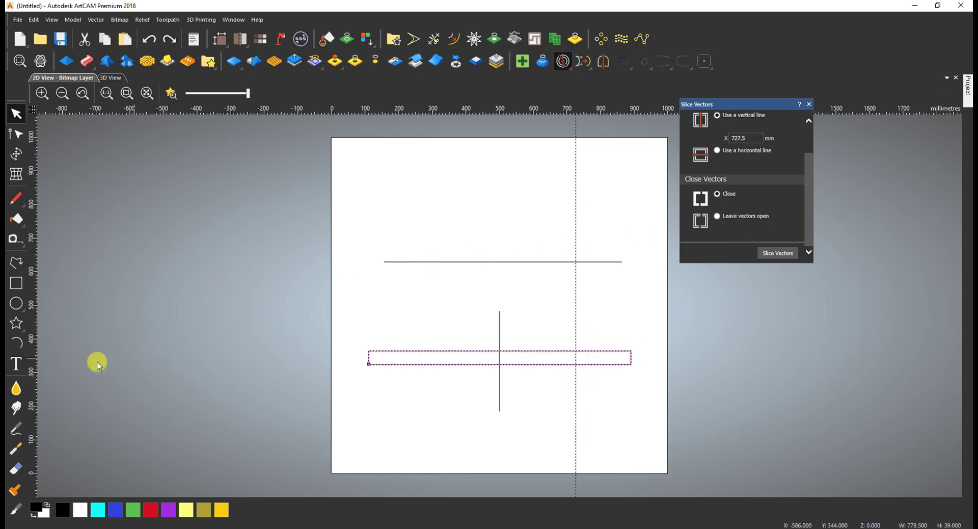
{"action": "left_click_drag", "start_coordinate": [280, 109], "coordinate": [360, 358]}
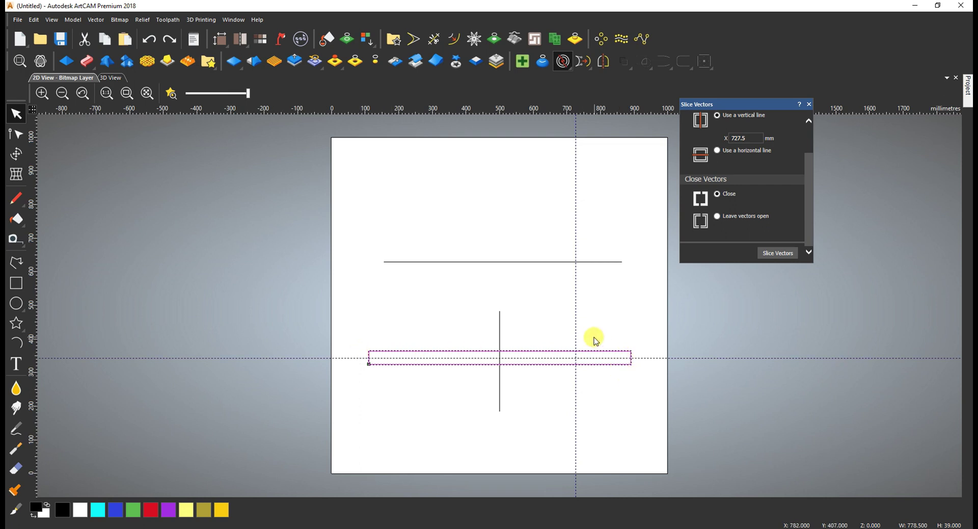
{"action": "left_click", "coordinate": [717, 150]}
{"action": "left_click", "coordinate": [769, 255]}
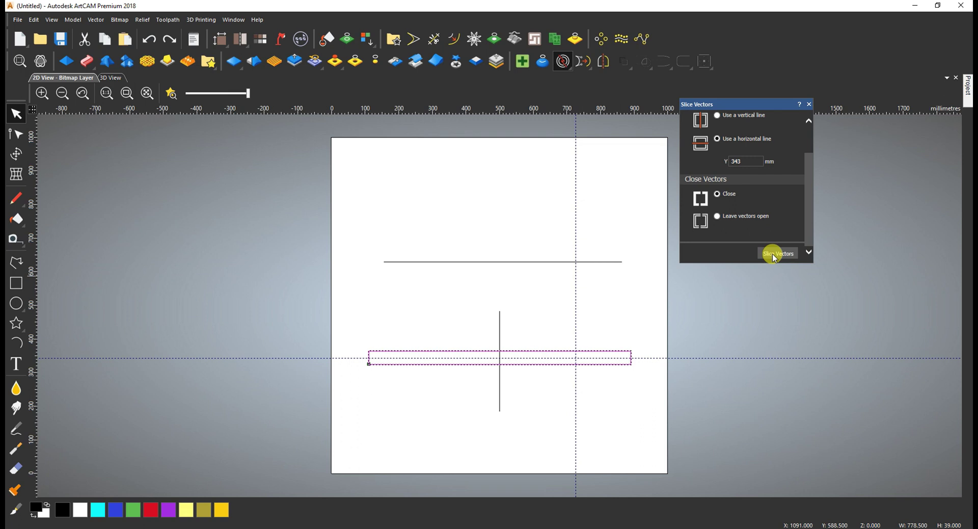
- Move the upper strip of the sliced rectangle up, clear of the lower strip, and close the Slice Vectors tool
{"action": "left_click", "coordinate": [623, 351]}
{"action": "left_click_drag", "start_coordinate": [631, 350], "coordinate": [634, 328]}
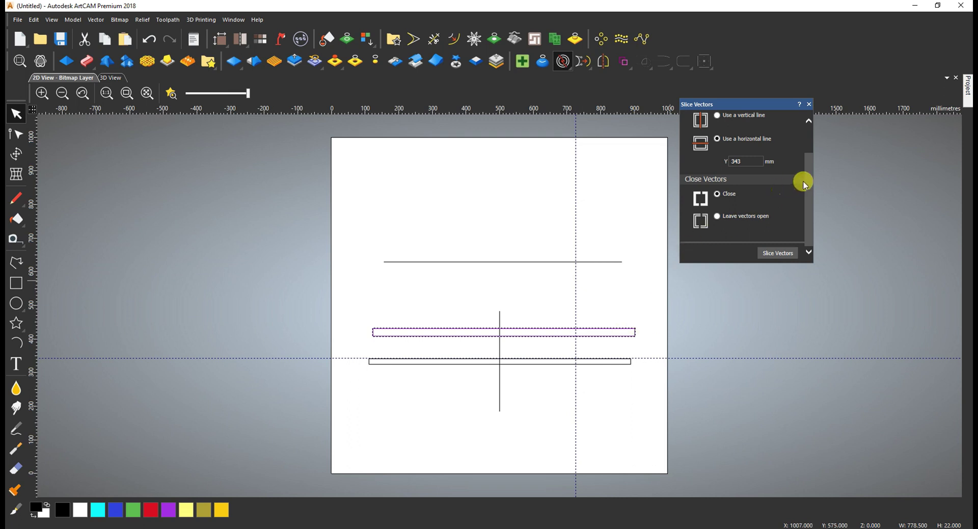
{"action": "left_click_drag", "start_coordinate": [804, 196], "coordinate": [803, 135]}
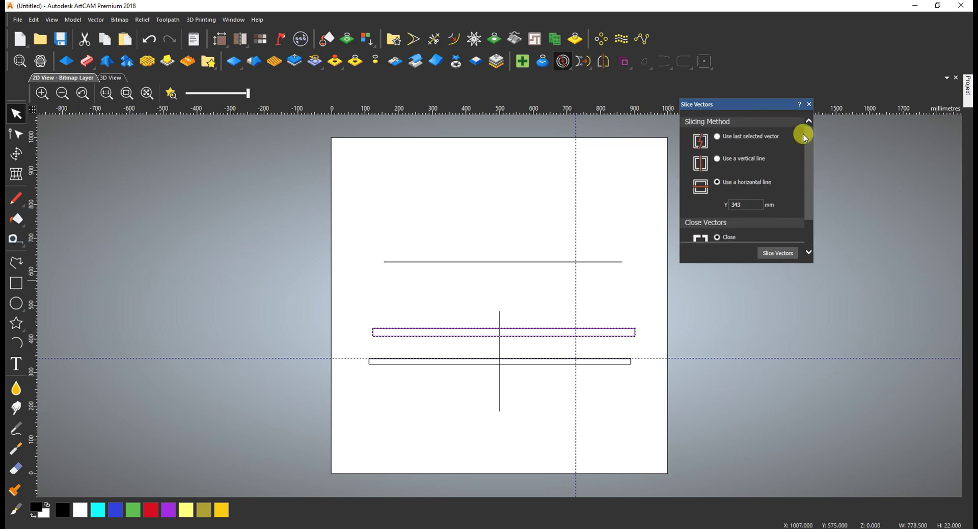
{"action": "left_click", "coordinate": [809, 105]}
{"action": "left_click_drag", "start_coordinate": [356, 214], "coordinate": [835, 439]}
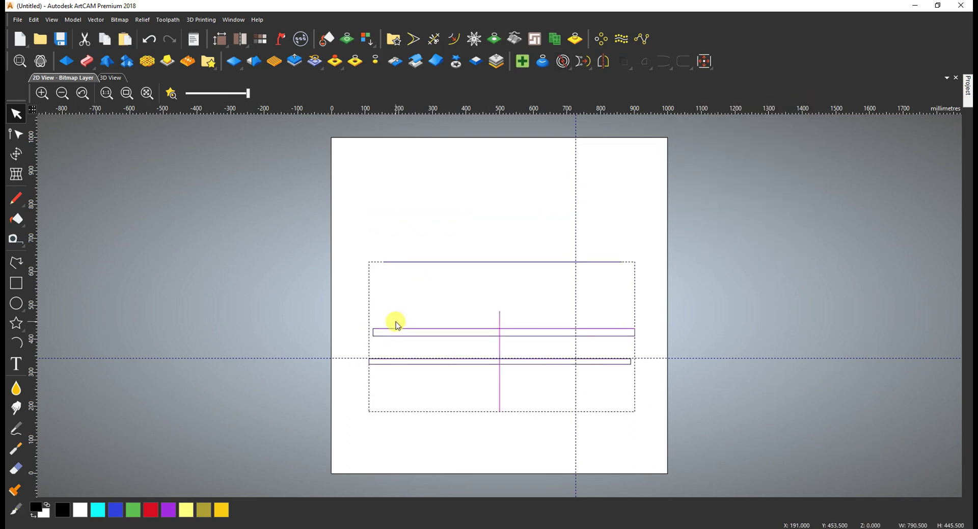
{"action": "left_click", "coordinate": [408, 287]}
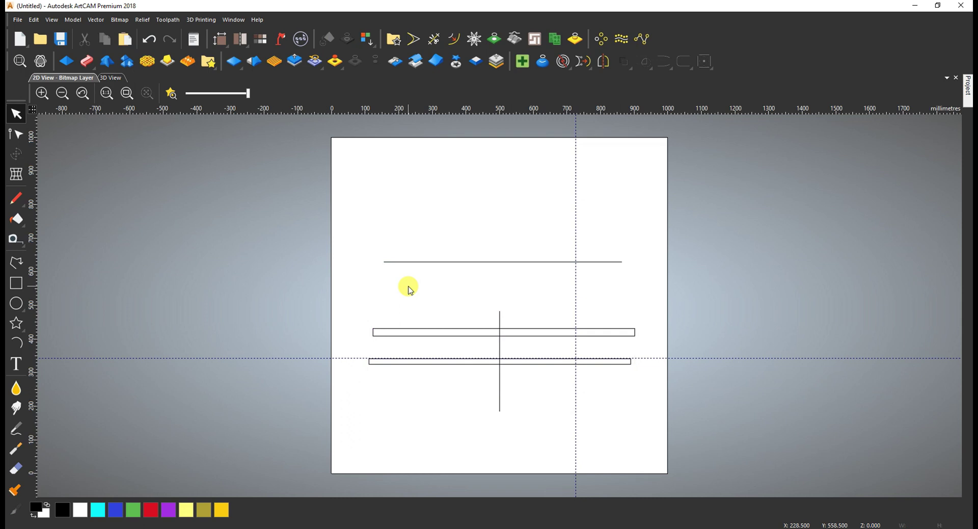